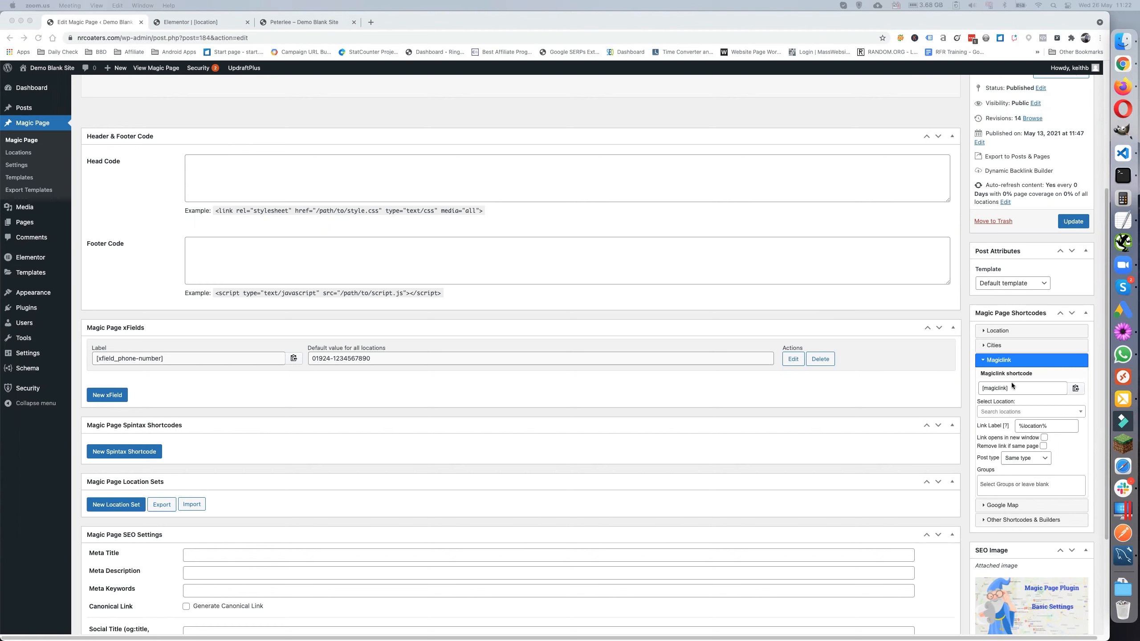
# Examine the Magic Page's location, publishing and Magiclink shortcode settings.
pyautogui.scroll(-1, 1024, 388)
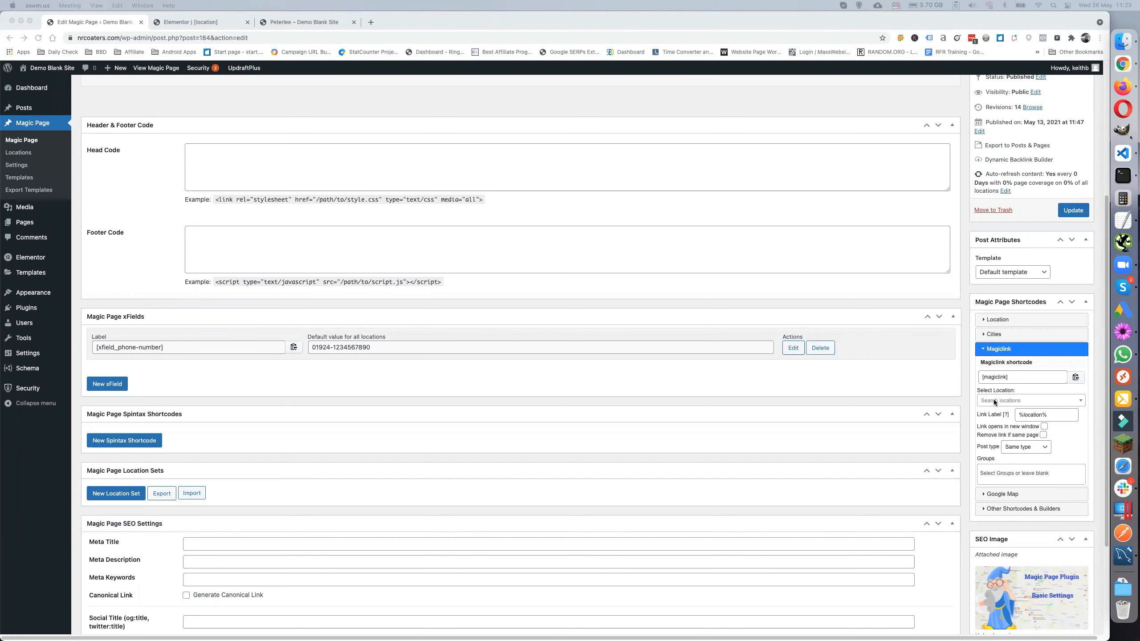
pyautogui.scroll(5, 994, 402)
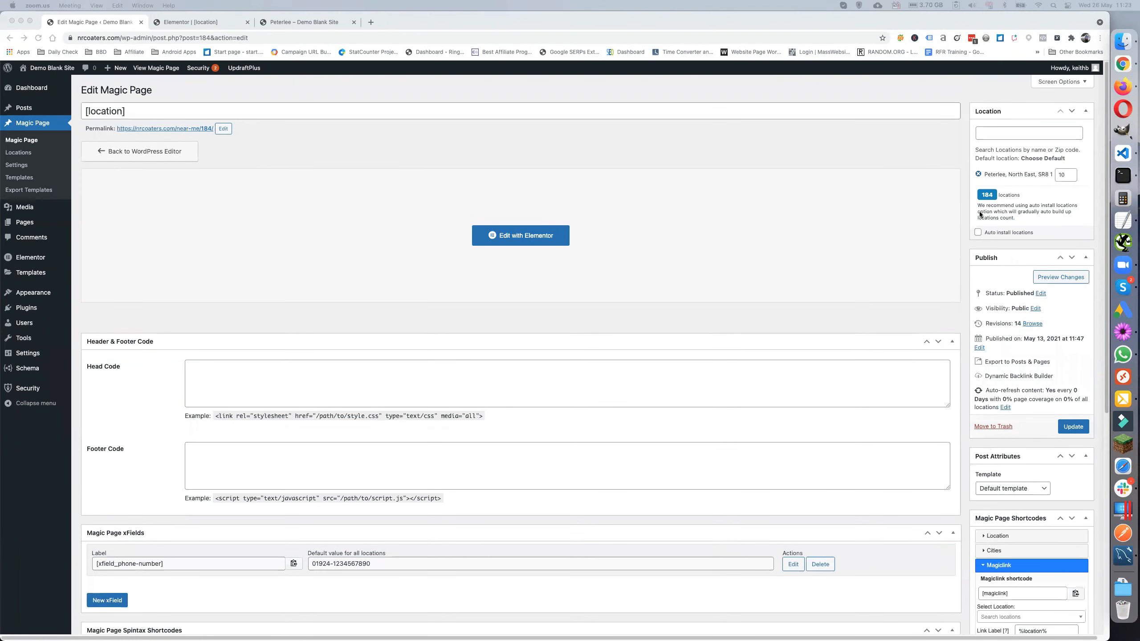
pyautogui.scroll(-3, 909, 300)
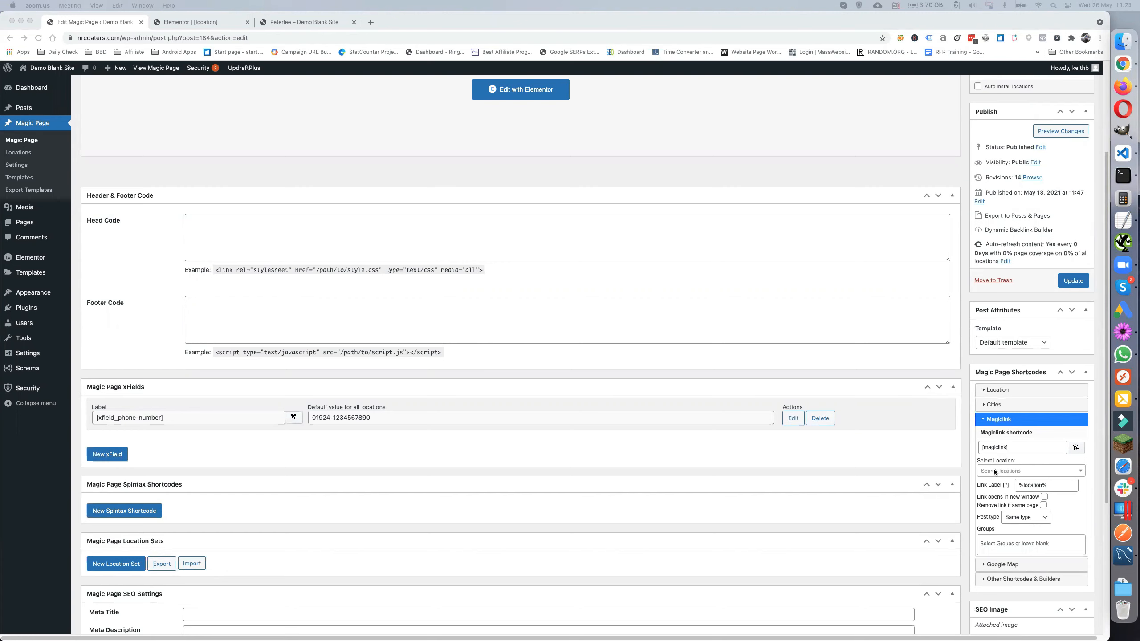
pyautogui.scroll(1, 994, 471)
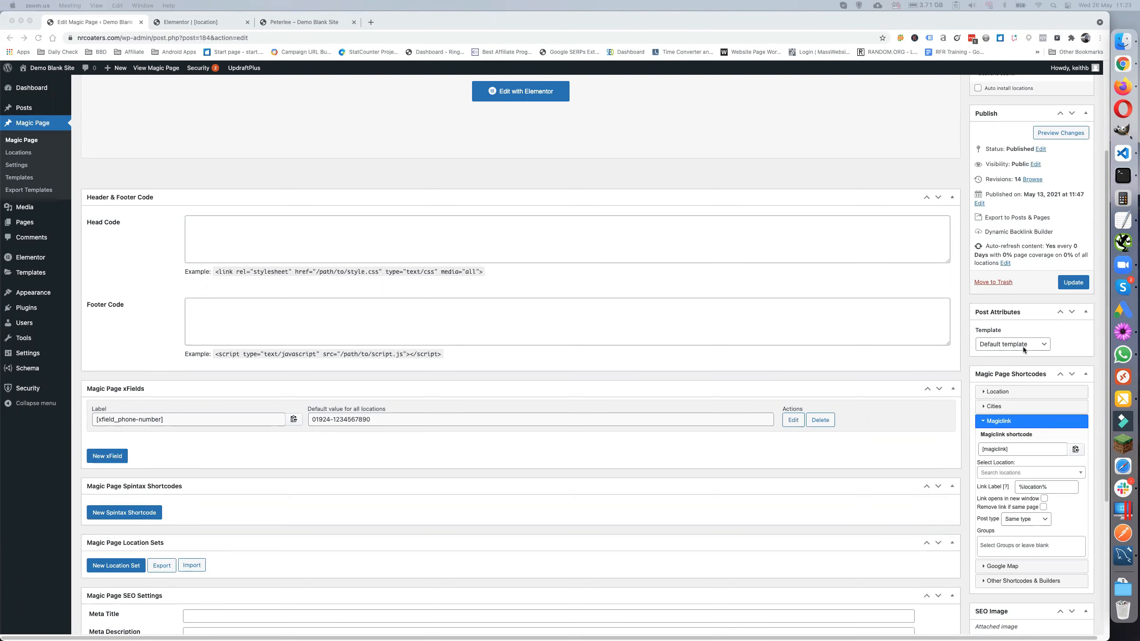
pyautogui.scroll(-5, 887, 391)
pyautogui.scroll(8, 887, 391)
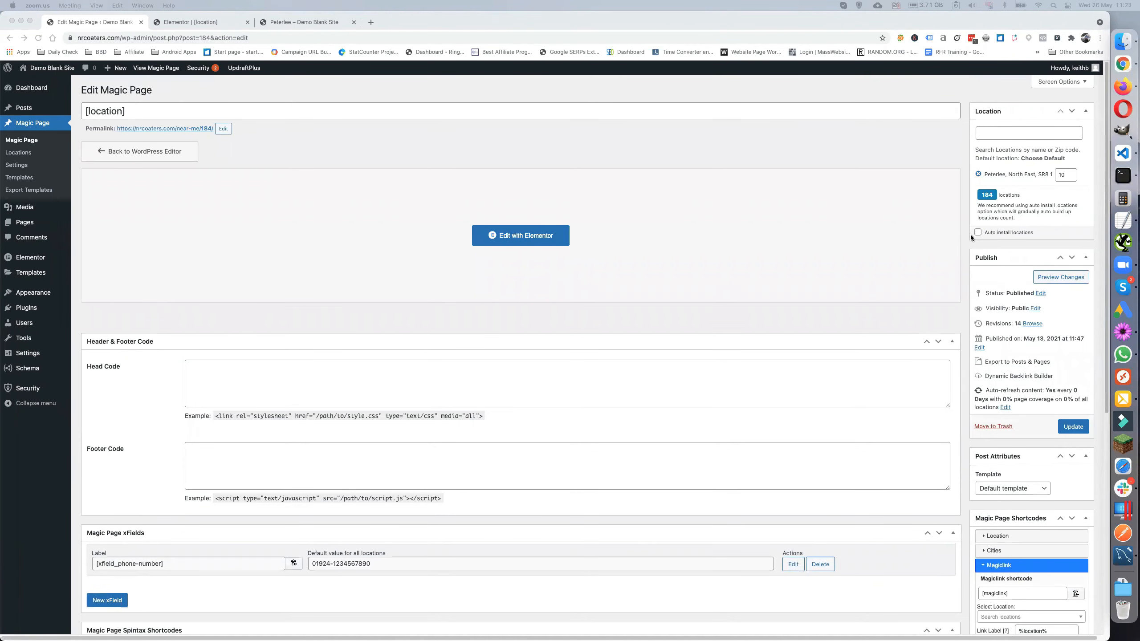
pyautogui.scroll(-1, 908, 291)
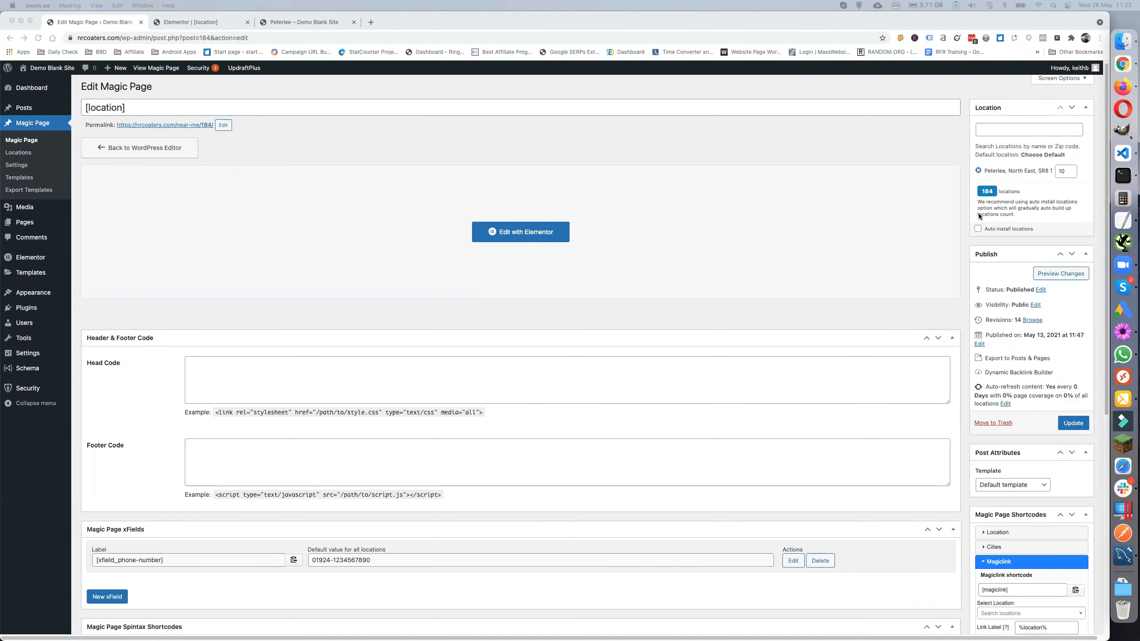
pyautogui.scroll(-2, 978, 213)
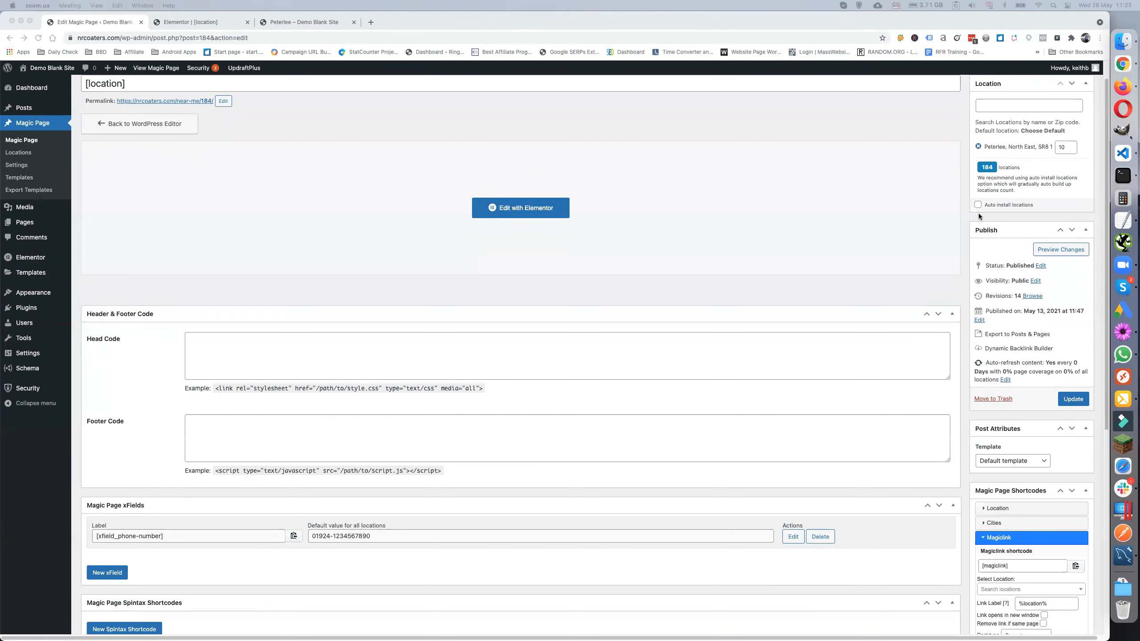
pyautogui.scroll(-5, 975, 213)
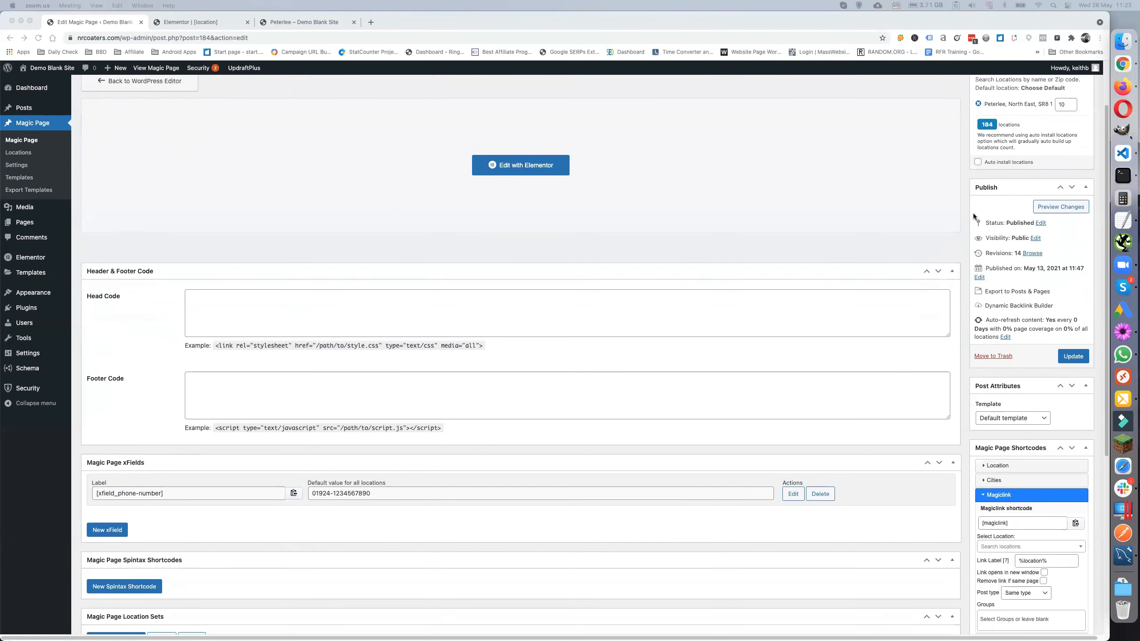
# Search the Magiclink locations for "pete" and select Peterlee as the link's location.
pyautogui.click(992, 497)
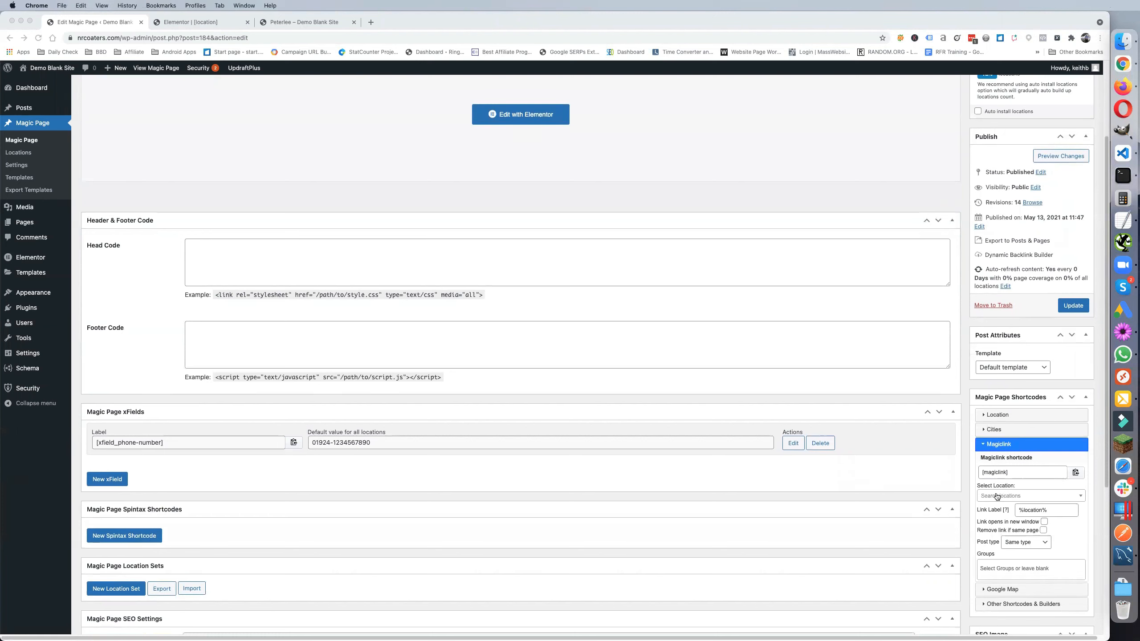
pyautogui.click(992, 497)
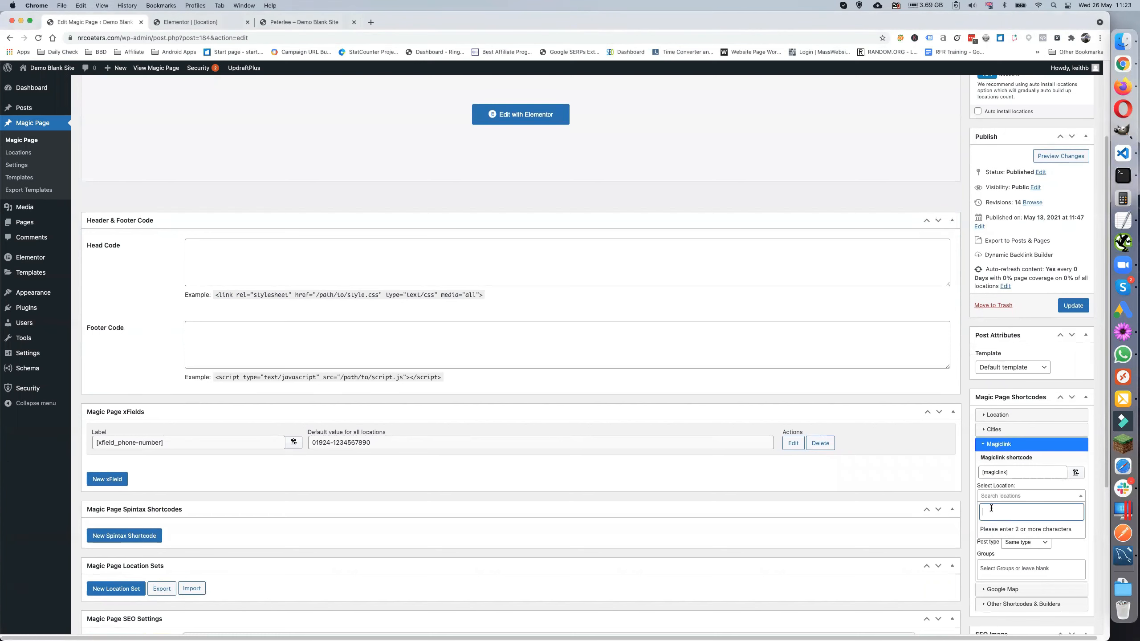
pyautogui.write('pete')
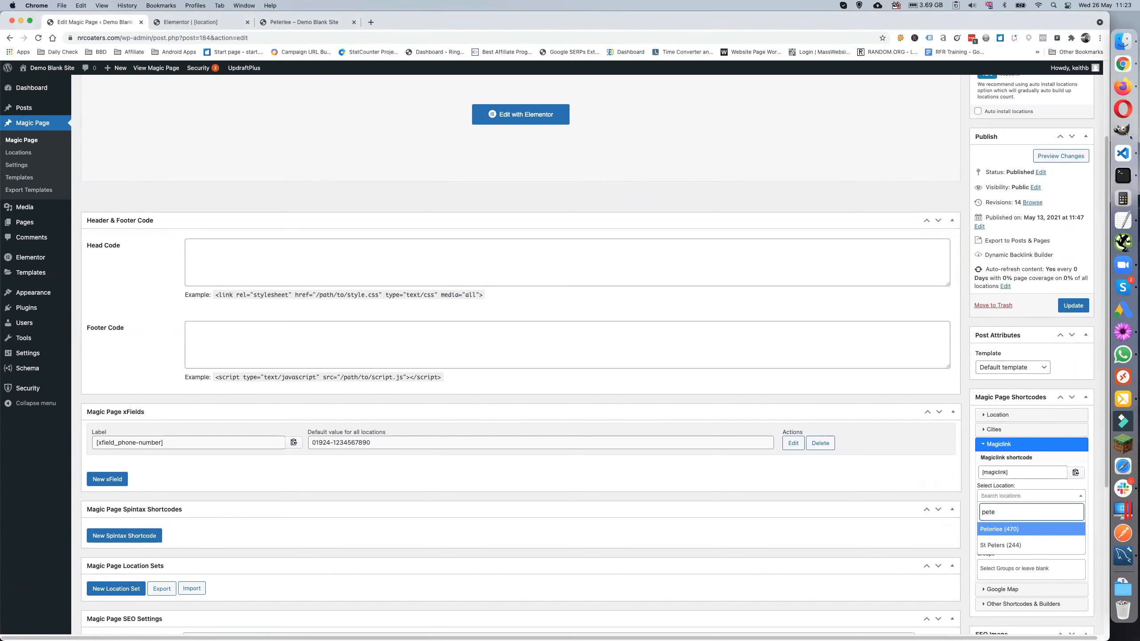
pyautogui.click(1008, 530)
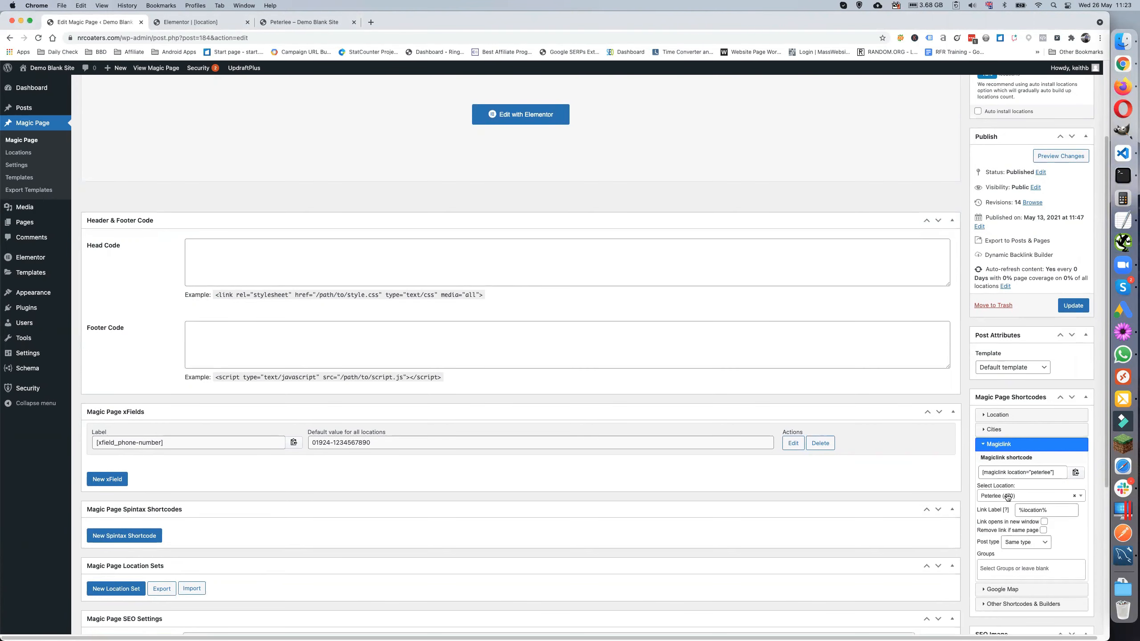
# Try the Magiclink option that opens the link in a new window.
pyautogui.scroll(-1, 1006, 499)
pyautogui.scroll(-1, 982, 504)
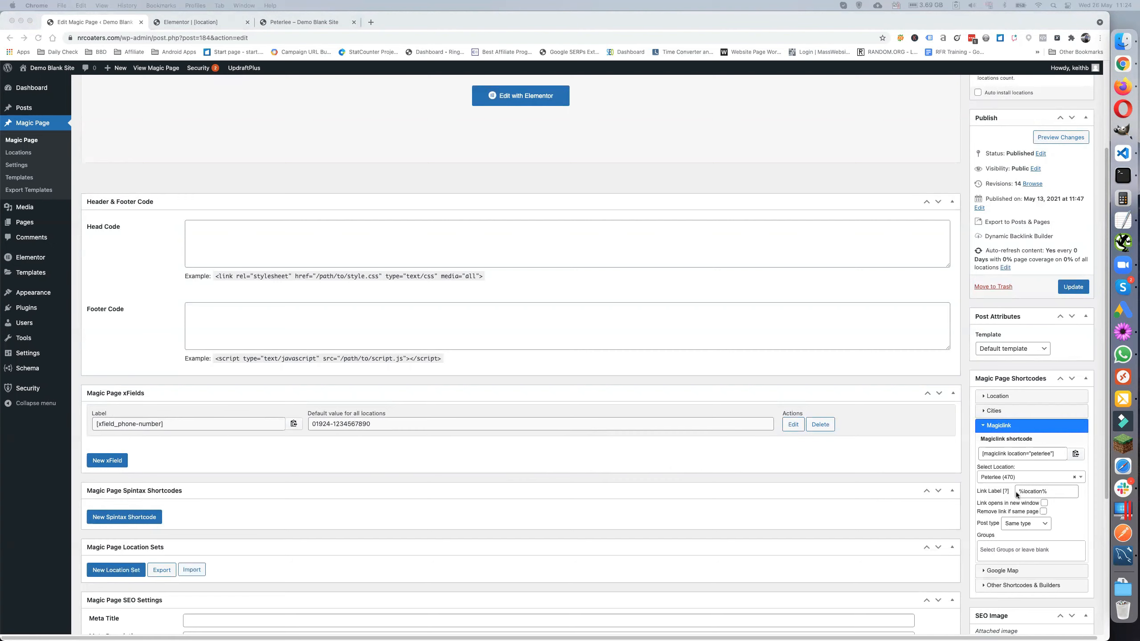
pyautogui.scroll(-1, 1062, 492)
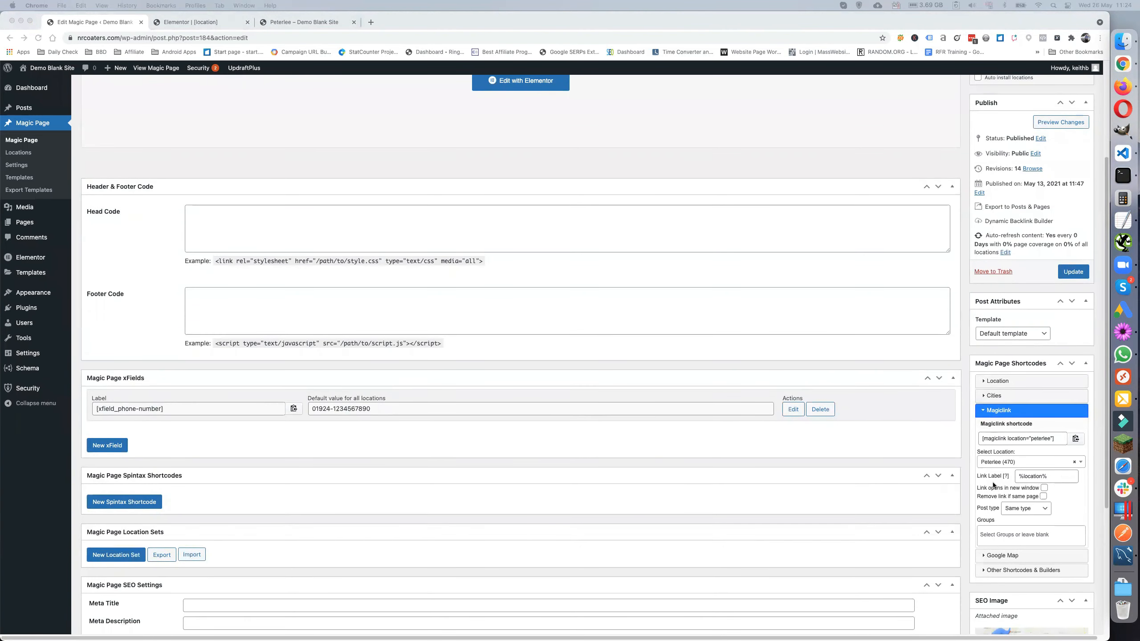
pyautogui.click(1045, 489)
pyautogui.click(1045, 489)
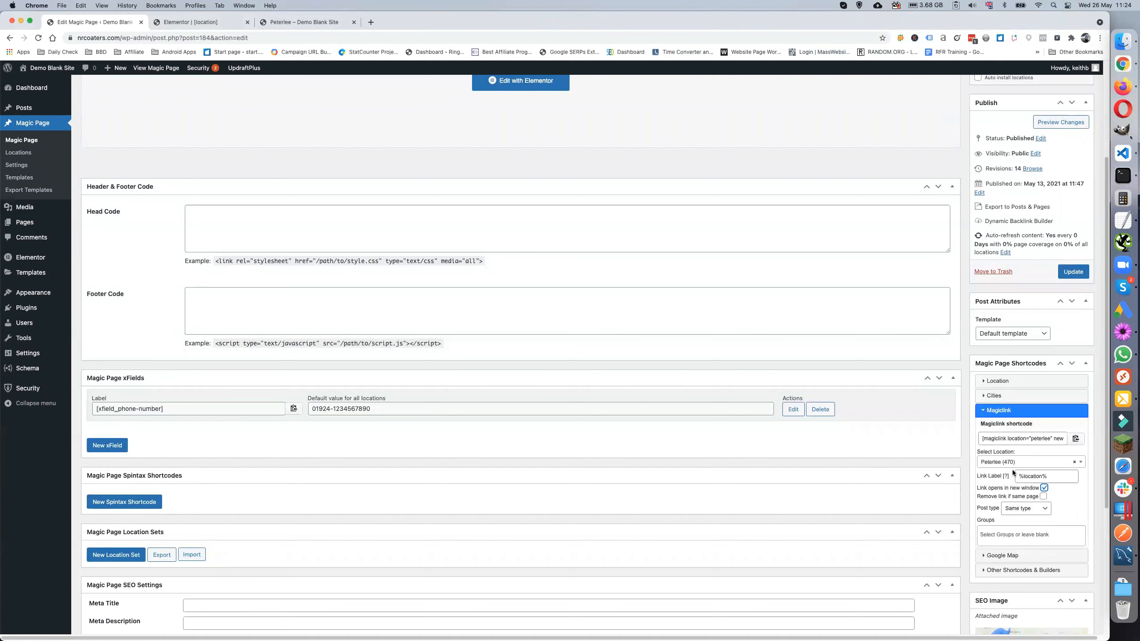
pyautogui.click(1044, 488)
# Enable removing the link on the same page and set the Magiclink's post type to Posts & Pages.
pyautogui.click(1044, 496)
pyautogui.scroll(-1, 1042, 518)
pyautogui.scroll(-2, 1043, 518)
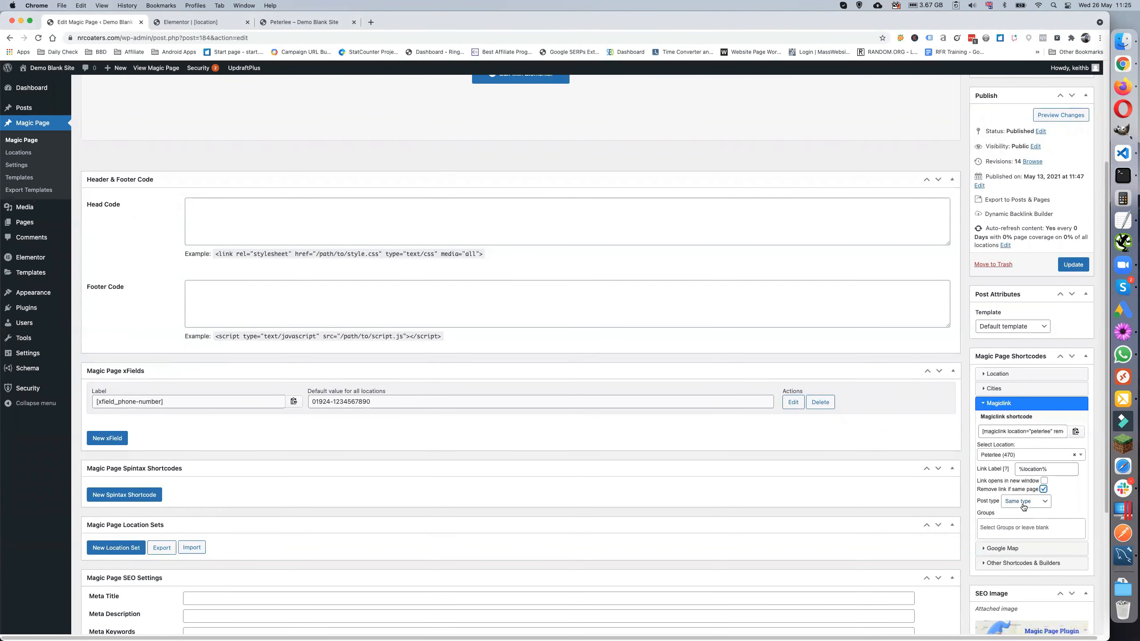
pyautogui.click(1046, 505)
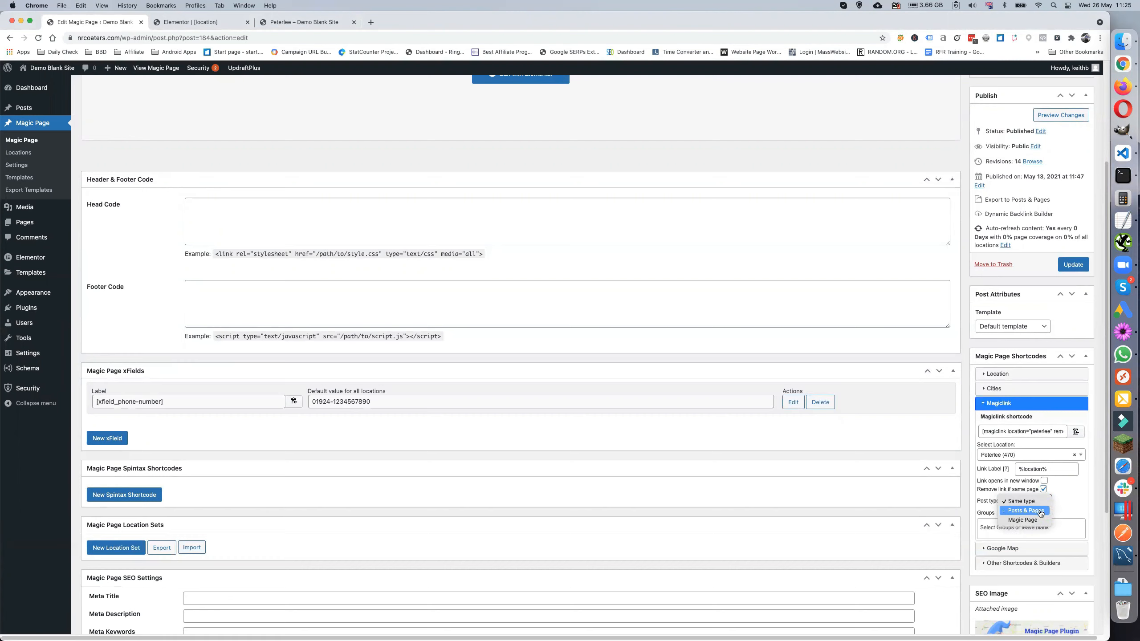
pyautogui.click(1040, 512)
pyautogui.click(1044, 502)
pyautogui.click(1046, 504)
pyautogui.scroll(-2, 1060, 500)
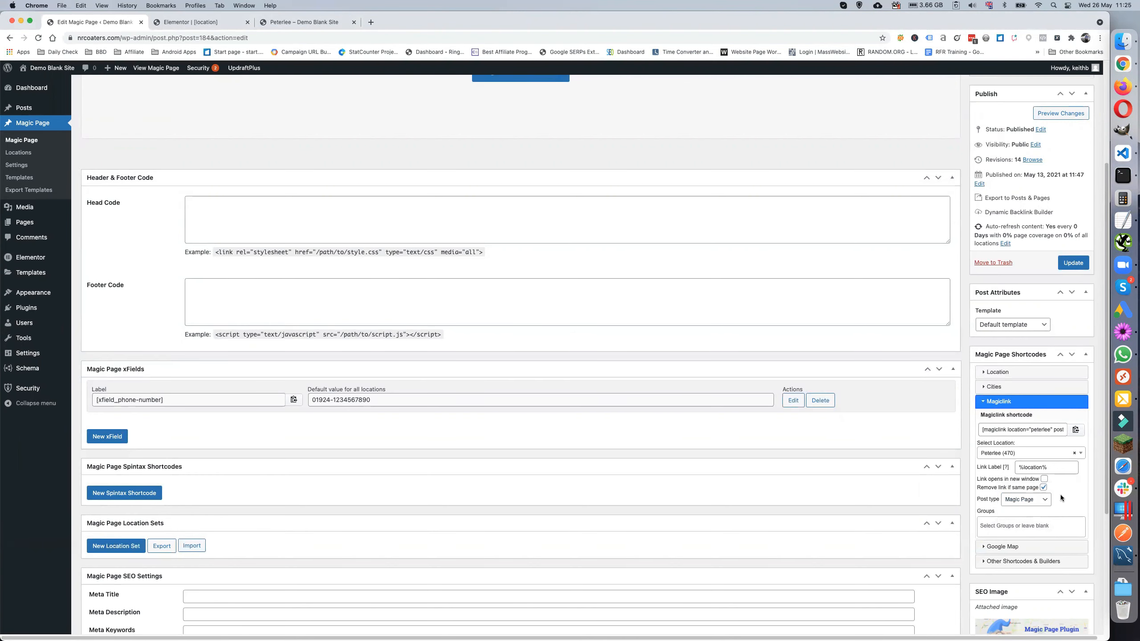
pyautogui.click(1044, 460)
pyautogui.click(1042, 457)
# Try the Access Control and Residential Locksmith groups for the Magiclink, clearing each selection.
pyautogui.scroll(-1, 1062, 461)
pyautogui.click(992, 462)
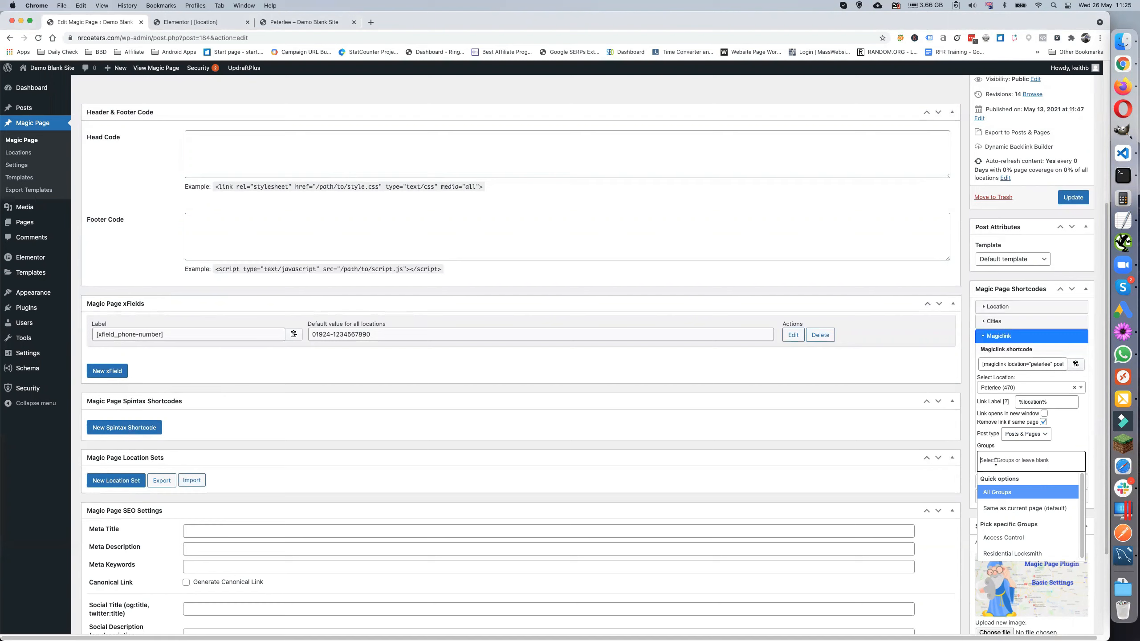
pyautogui.click(1008, 540)
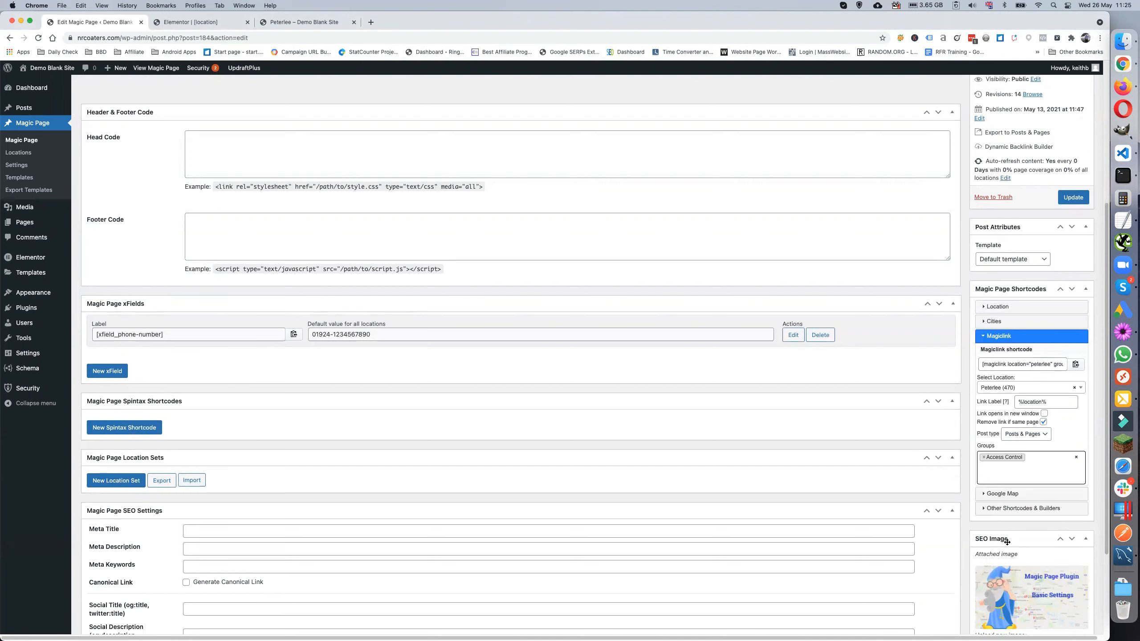
pyautogui.click(984, 458)
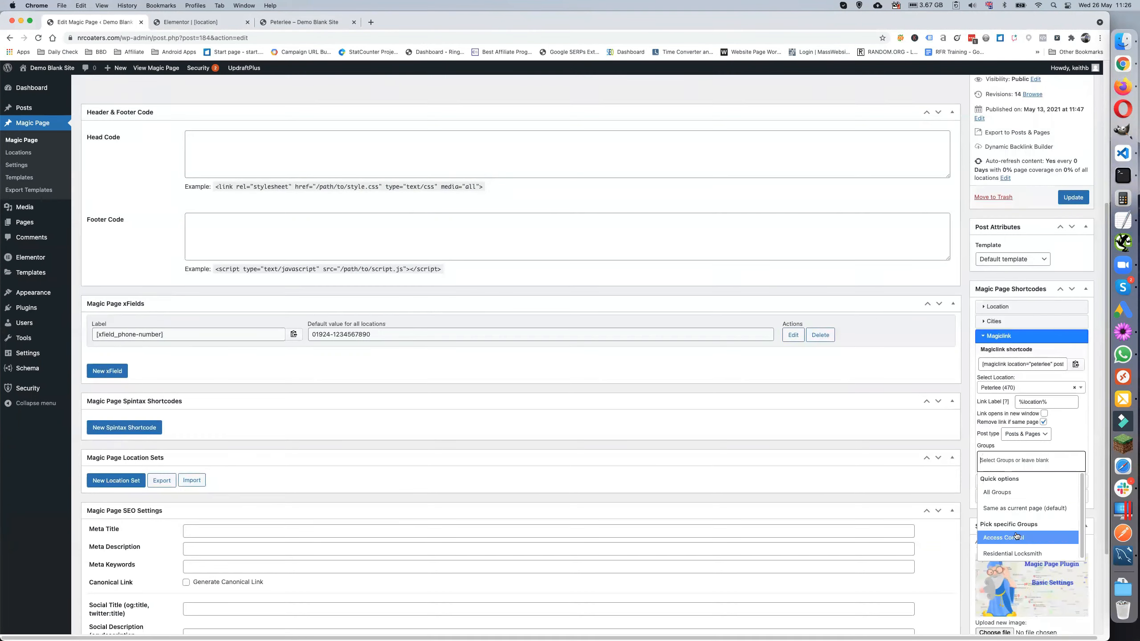
pyautogui.click(1022, 554)
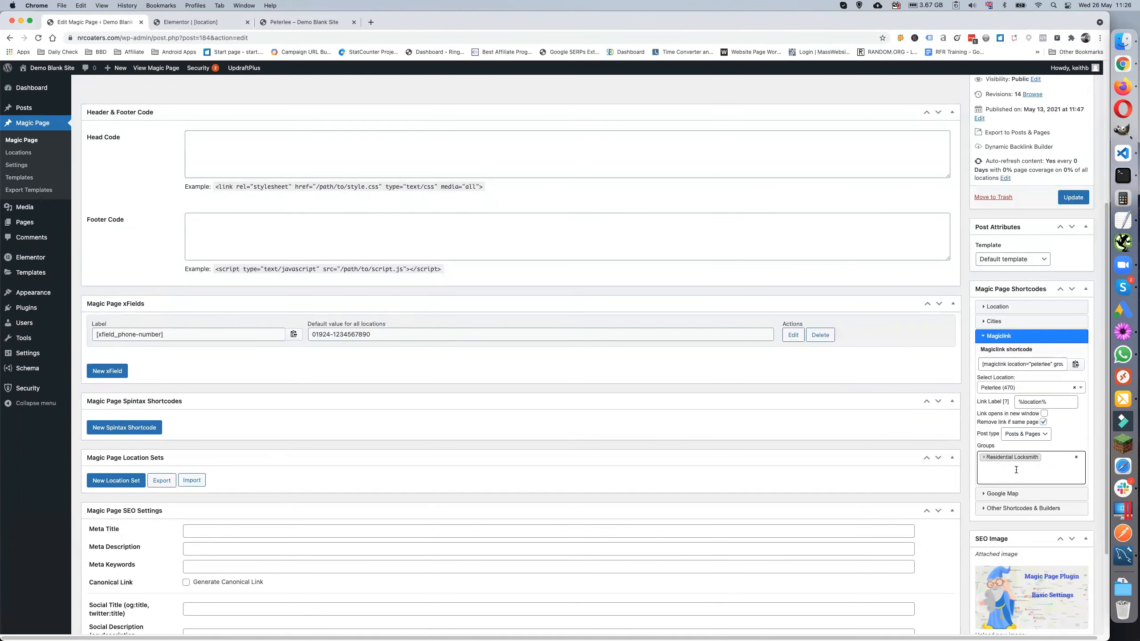
pyautogui.click(1076, 458)
pyautogui.click(1079, 442)
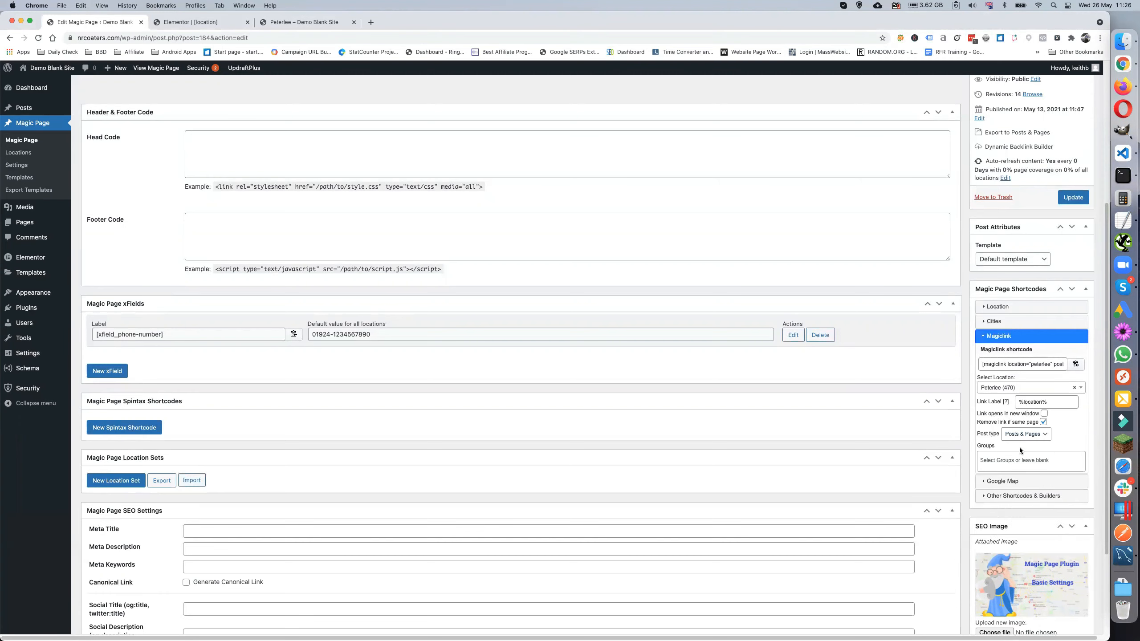
# Copy the Magiclink shortcode for Peterlee and switch to the Elementor editor for the [location] page.
pyautogui.click(1076, 366)
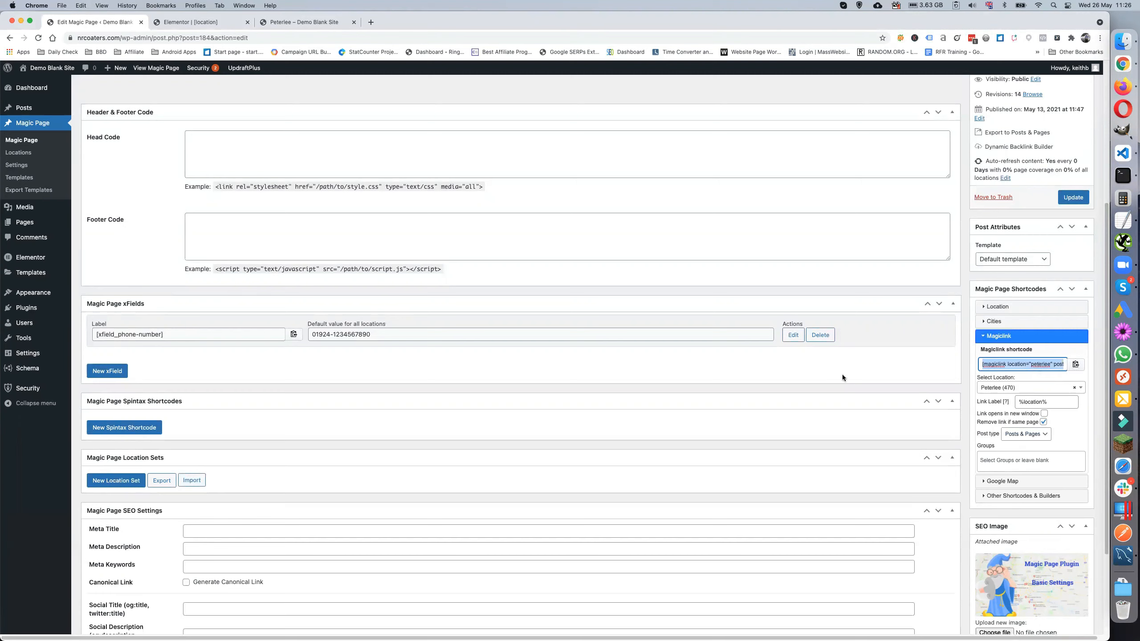
pyautogui.scroll(2, 215, 248)
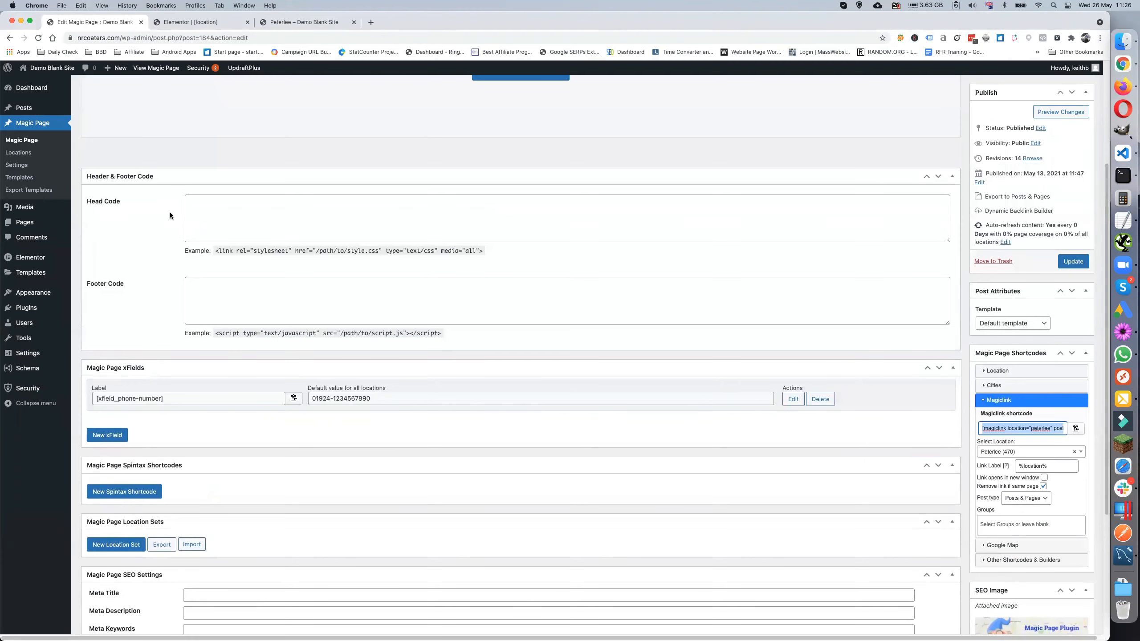
pyautogui.click(196, 22)
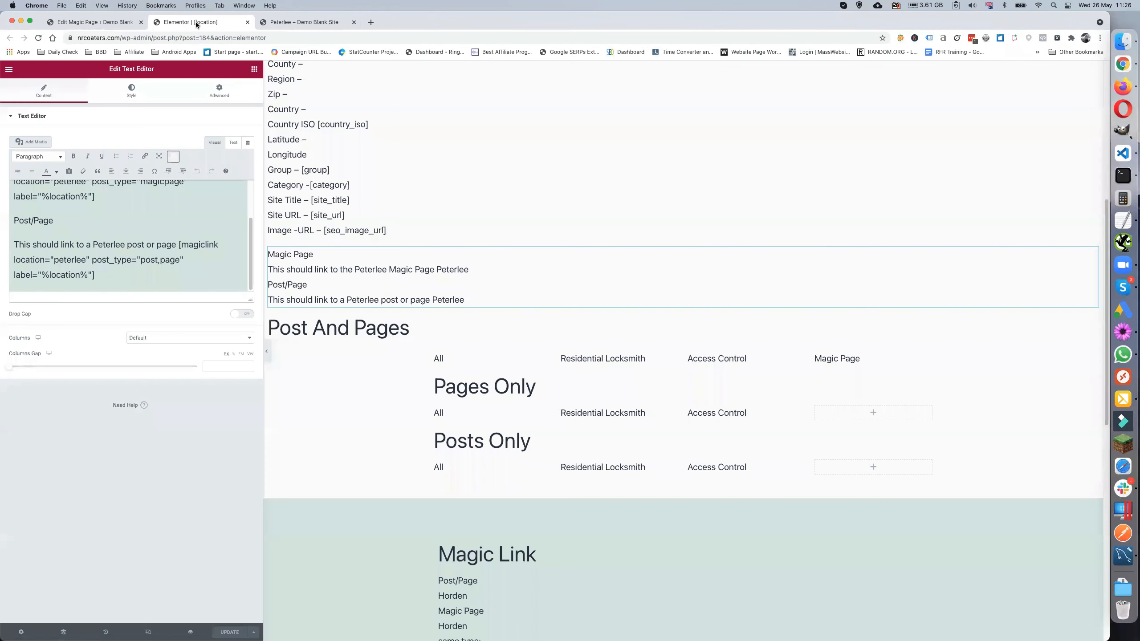
# Widen the Text Editor panel and enlarge the browser zoom so the Magiclink shortcodes are easier to read.
pyautogui.scroll(-1, 412, 153)
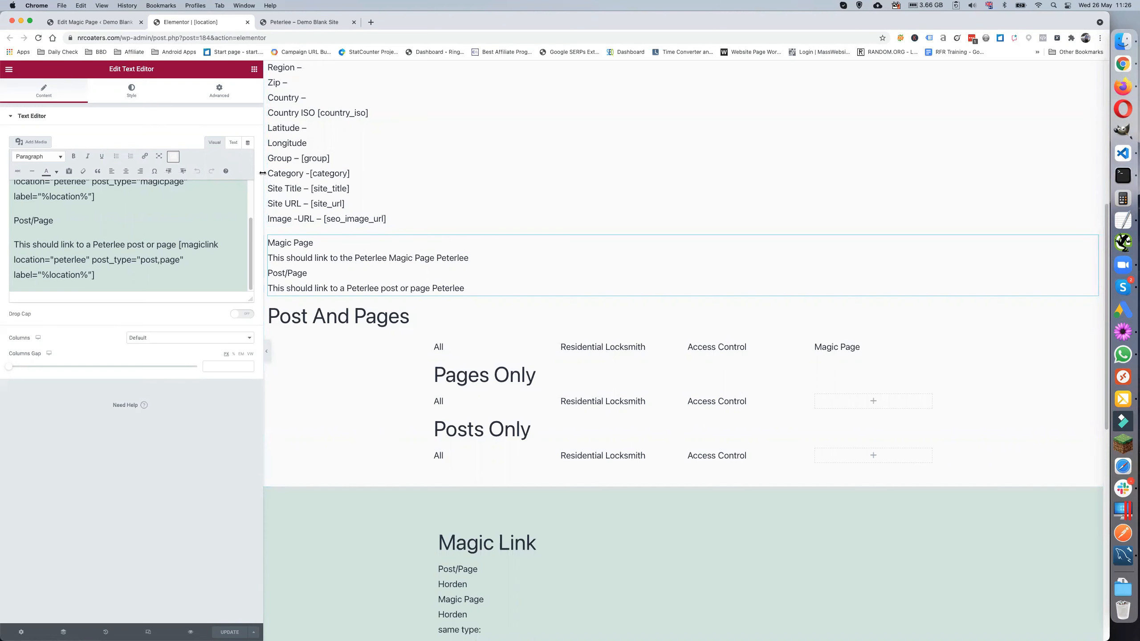
pyautogui.moveTo(266, 176); pyautogui.dragTo(410, 170)
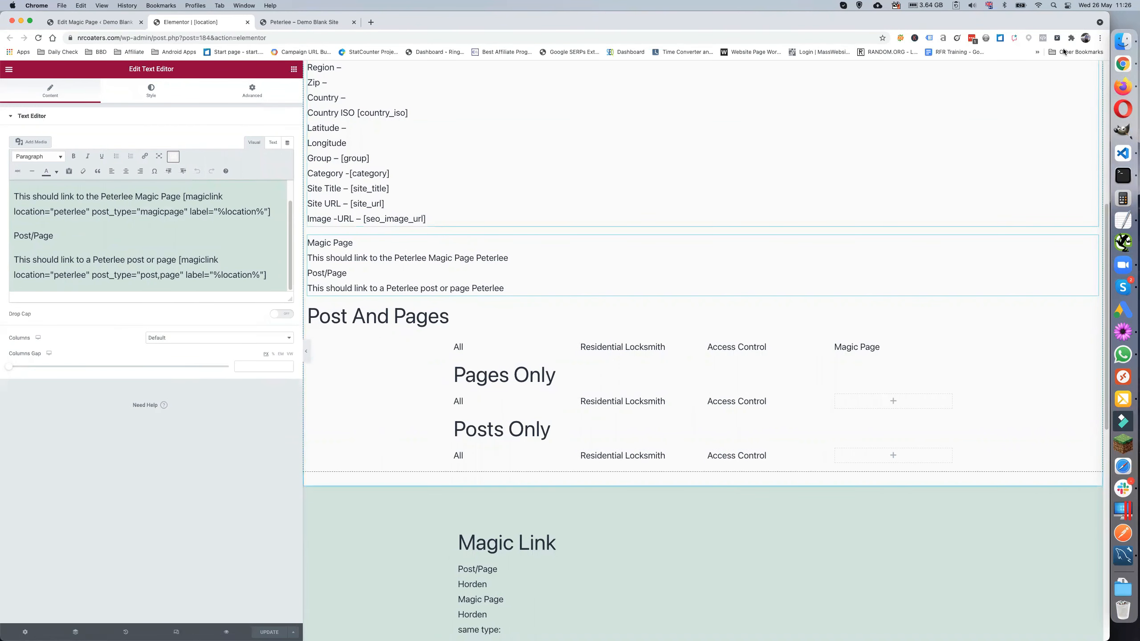
pyautogui.click(1100, 38)
pyautogui.click(1069, 135)
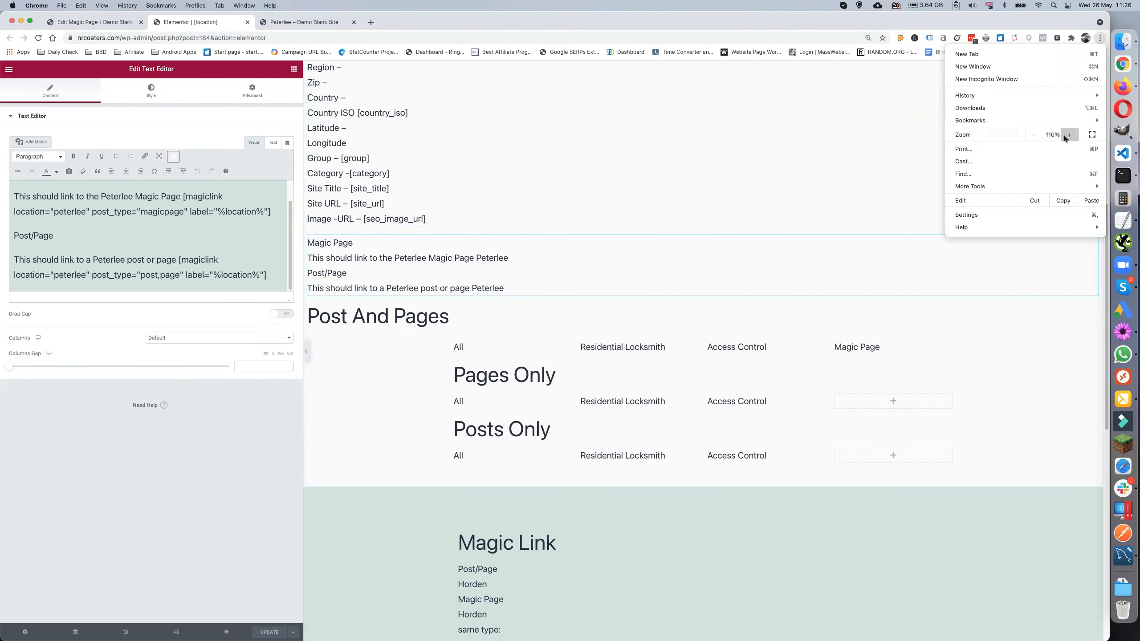
pyautogui.click(218, 271)
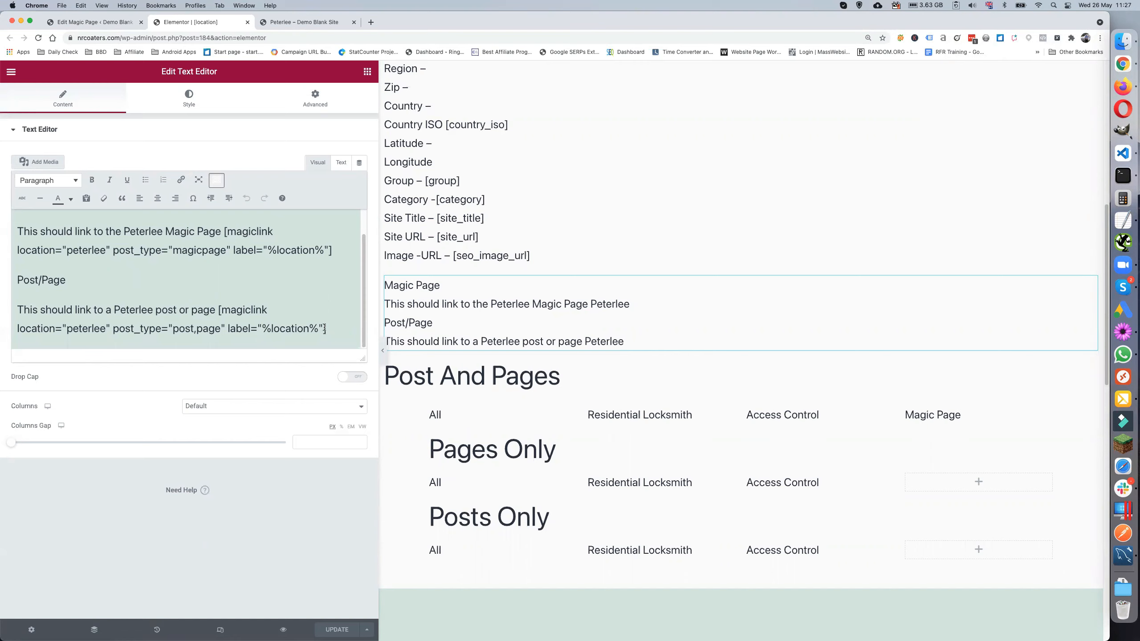
# Try "page" and "post" alone as post_type in the Post/Page Magiclink shortcode, restoring "post,page".
pyautogui.moveTo(174, 329); pyautogui.dragTo(196, 331)
pyautogui.press('BackSpace')
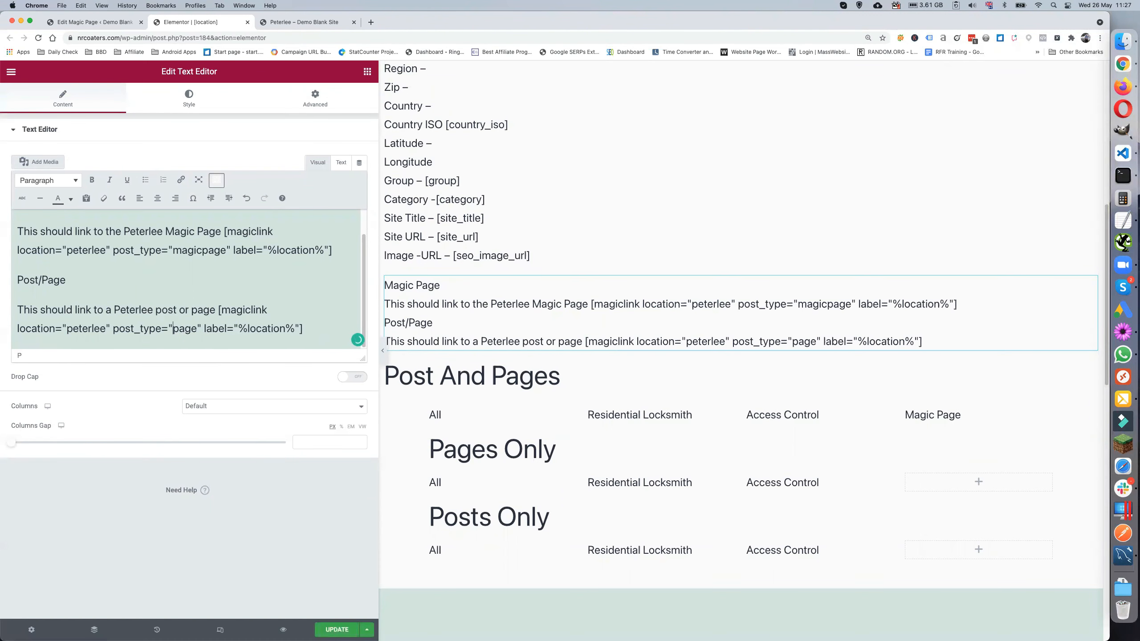
pyautogui.write('post,')
pyautogui.press('Delete')
pyautogui.press('Delete')
pyautogui.press('Delete')
pyautogui.press('Delete')
pyautogui.press('BackSpace')
pyautogui.write(',page')
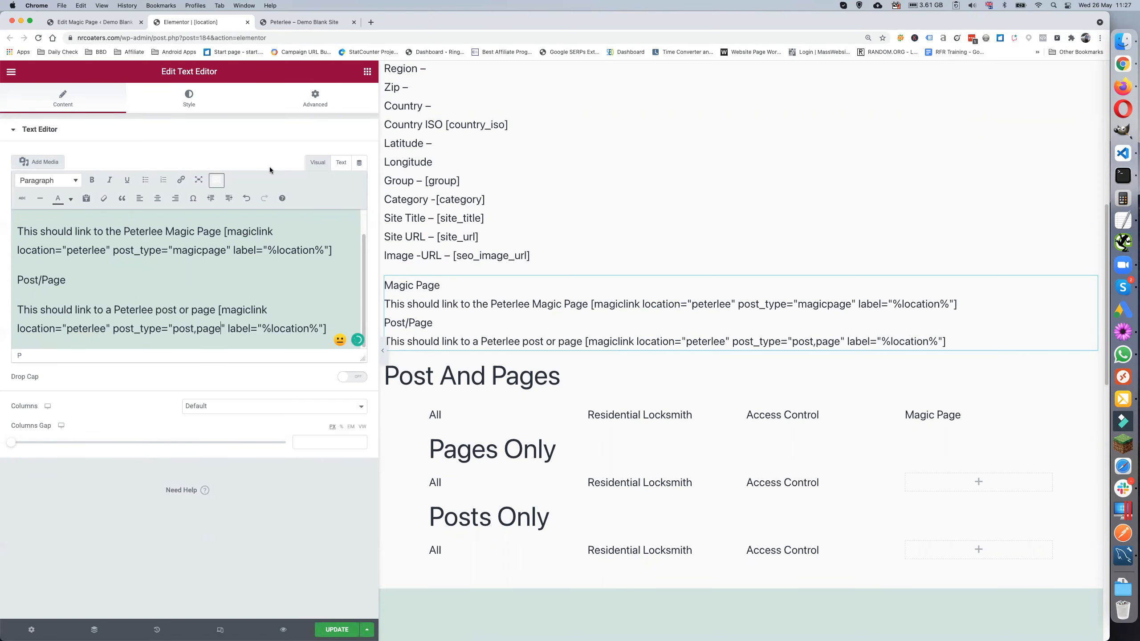
# Reload the Peterlee page preview and examine the Magic Page and Post/Page links below the map.
pyautogui.click(301, 23)
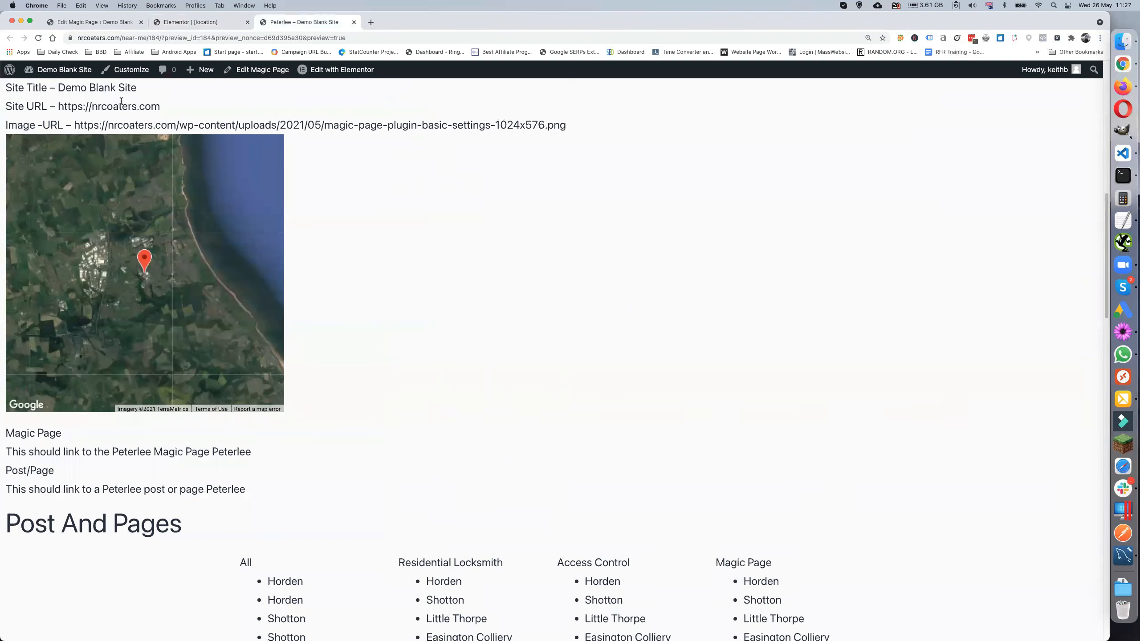
pyautogui.click(39, 38)
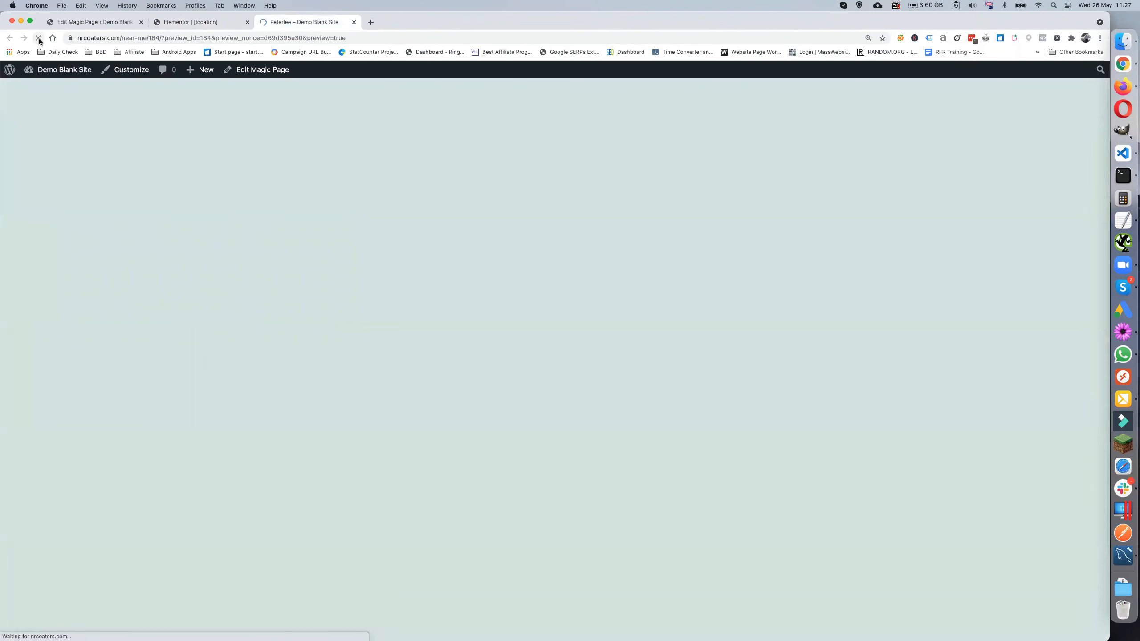
pyautogui.scroll(-3, 275, 209)
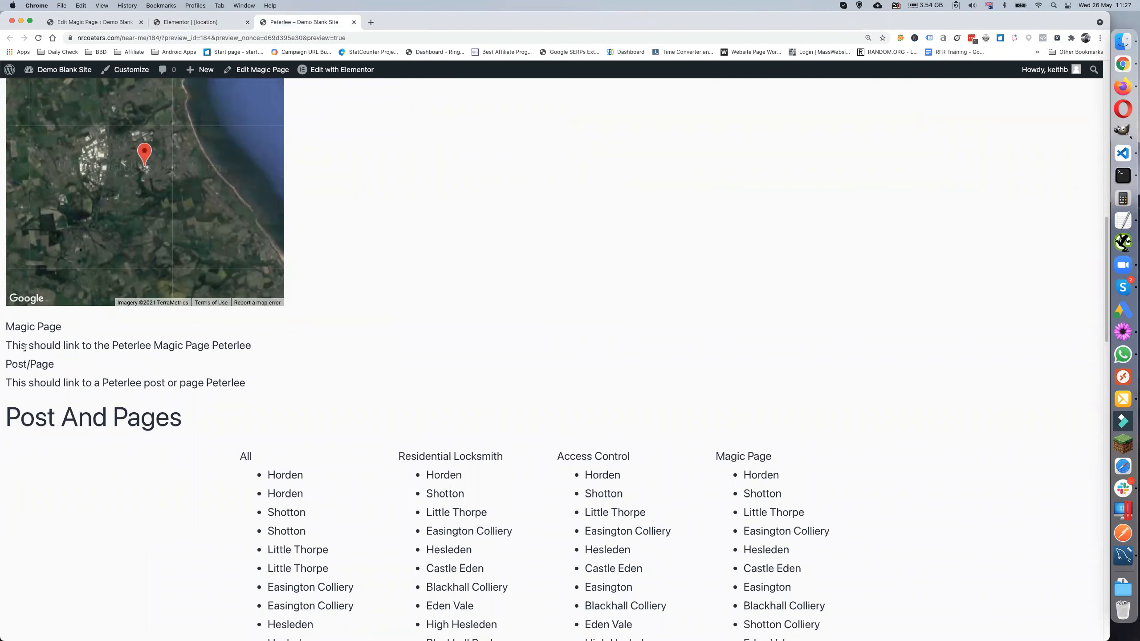
# Open the Peterlee link on the Magic Page line in a new tab and examine the page it leads to.
pyautogui.rightClick(234, 346)
pyautogui.click(246, 351)
pyautogui.click(408, 21)
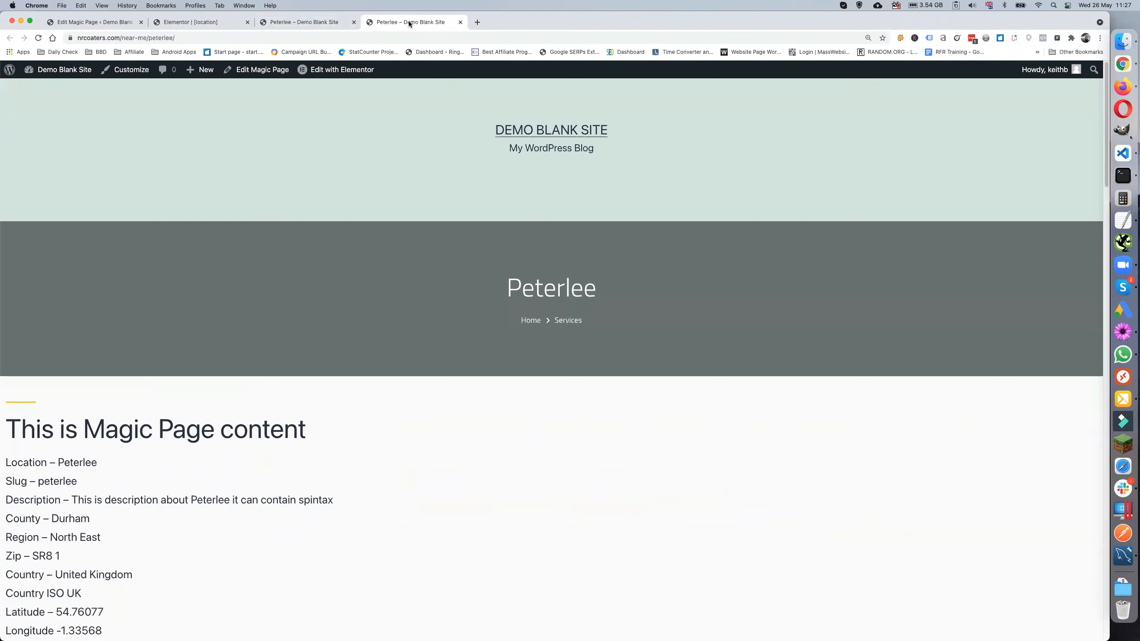
pyautogui.scroll(-8, 283, 155)
pyautogui.scroll(-8, 283, 156)
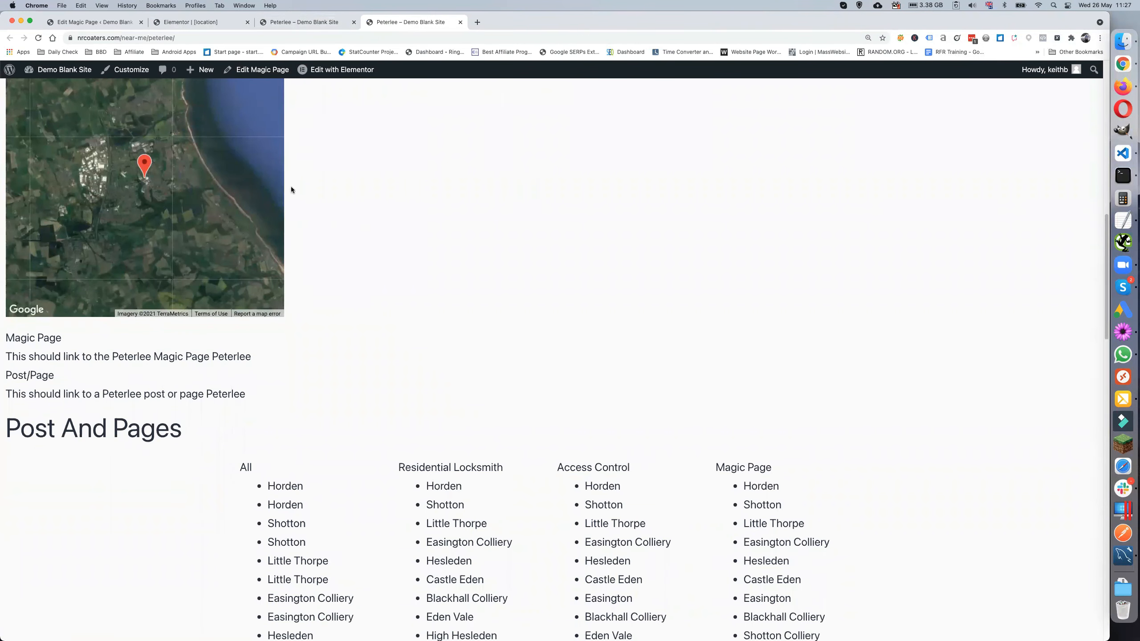
pyautogui.scroll(16, 291, 197)
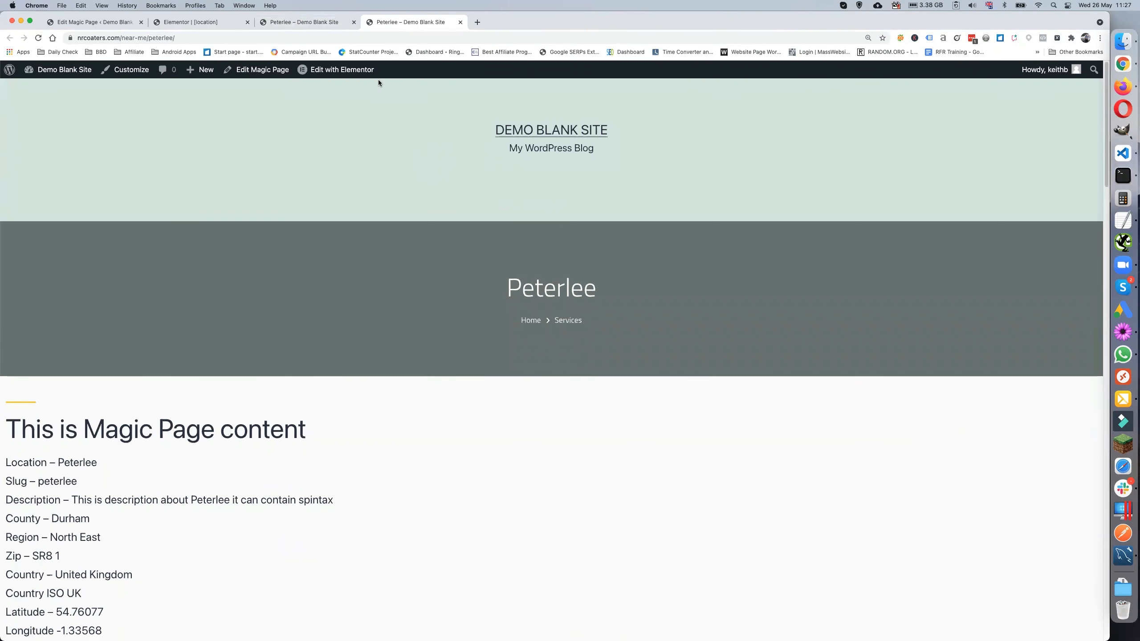
# Open the Peterlee link on the Post/Page line of the preview in a new tab and examine its target page.
pyautogui.click(319, 22)
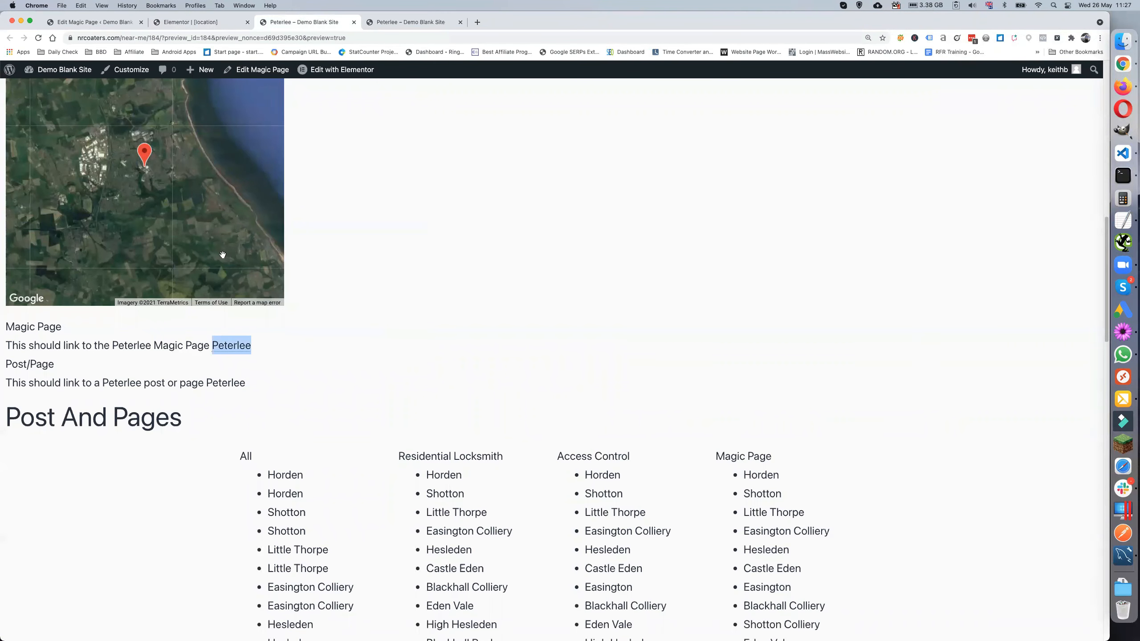
pyautogui.rightClick(224, 386)
pyautogui.click(244, 389)
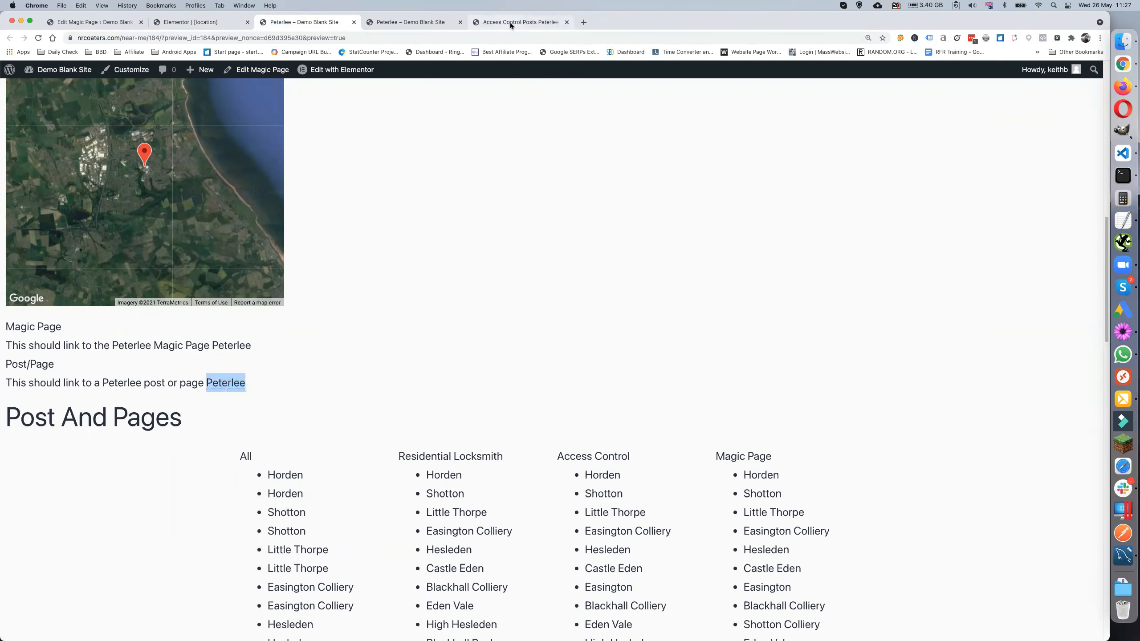
pyautogui.click(510, 22)
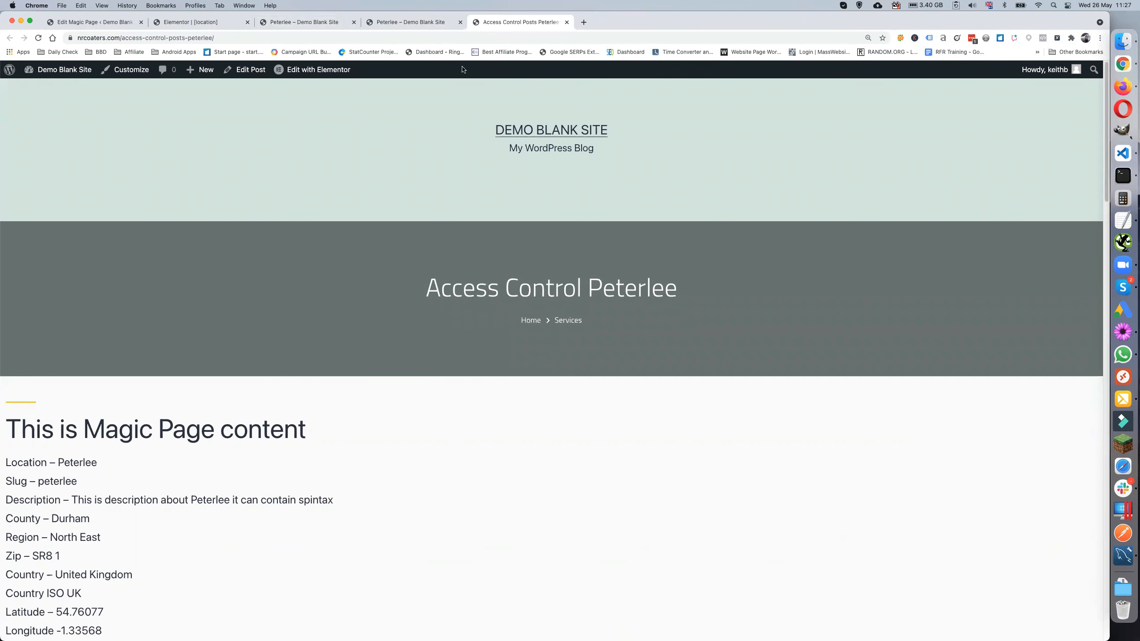
pyautogui.scroll(-5, 349, 176)
pyautogui.scroll(-2, 348, 175)
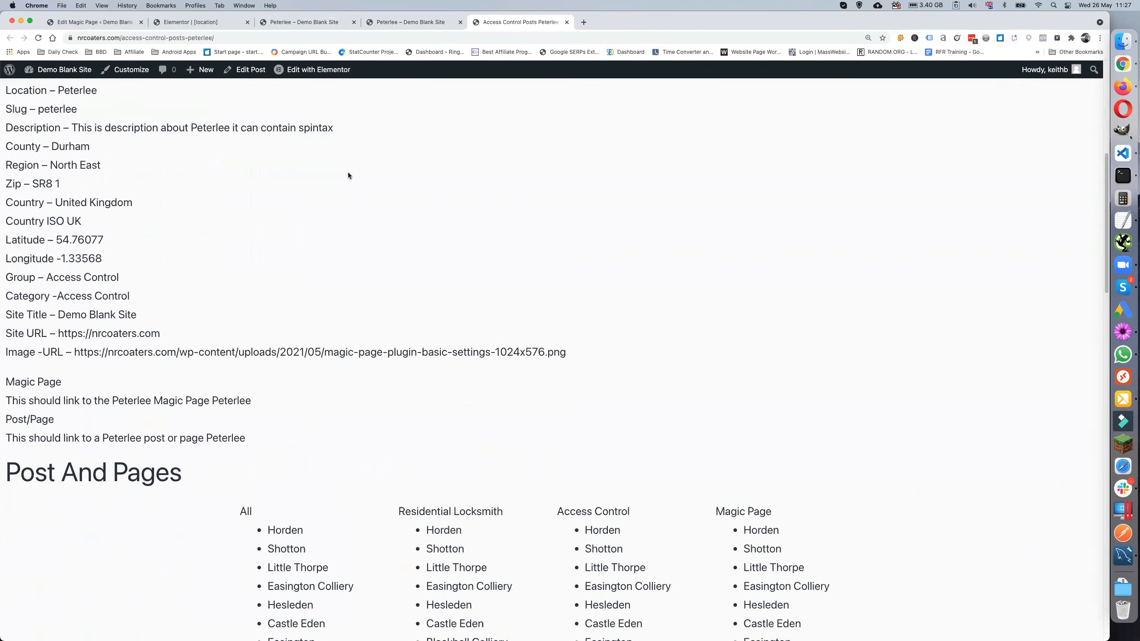
pyautogui.scroll(2, 348, 175)
pyautogui.scroll(-2, 349, 176)
pyautogui.scroll(7, 349, 175)
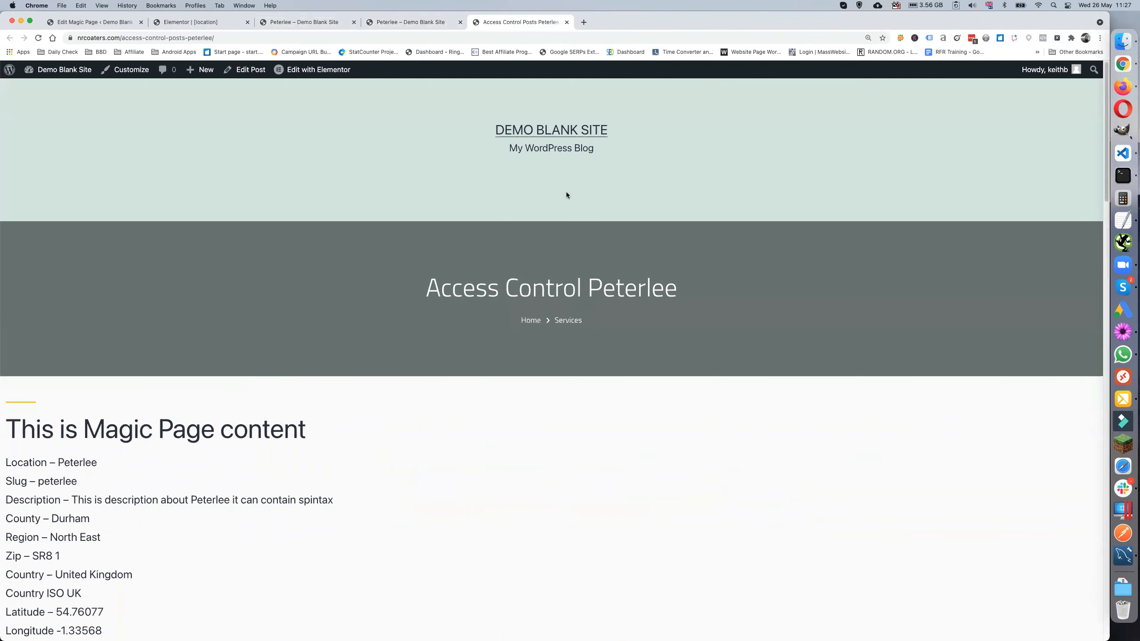
# Enable "Remove link if same page" in the Magiclink settings on the Edit Magic Page screen and copy the Peterlee shortcode.
pyautogui.click(310, 23)
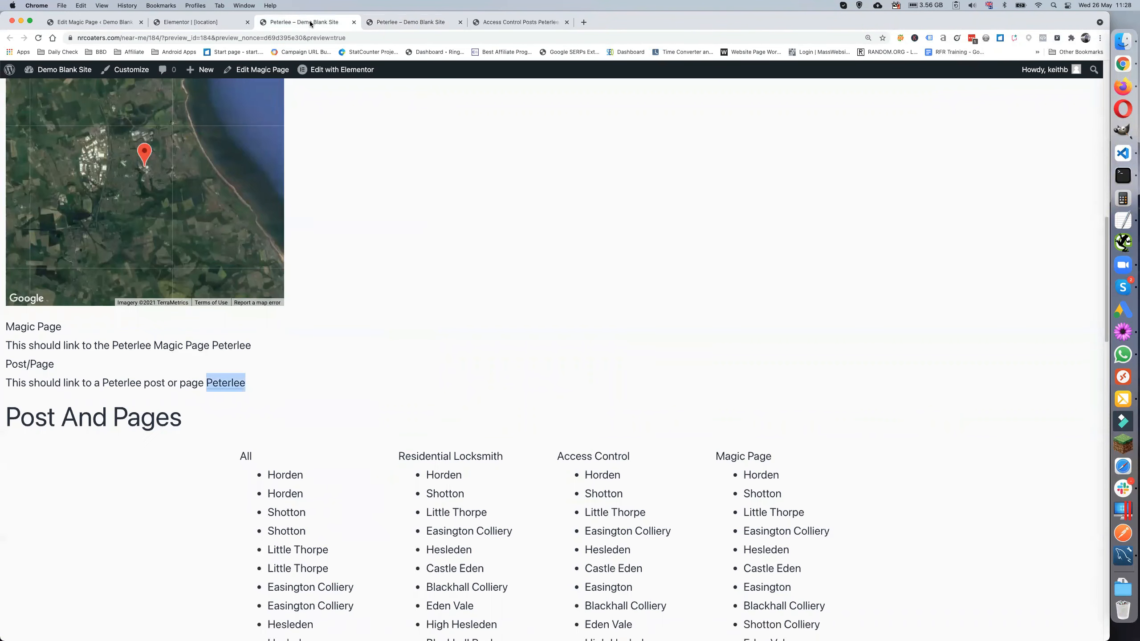
pyautogui.click(216, 24)
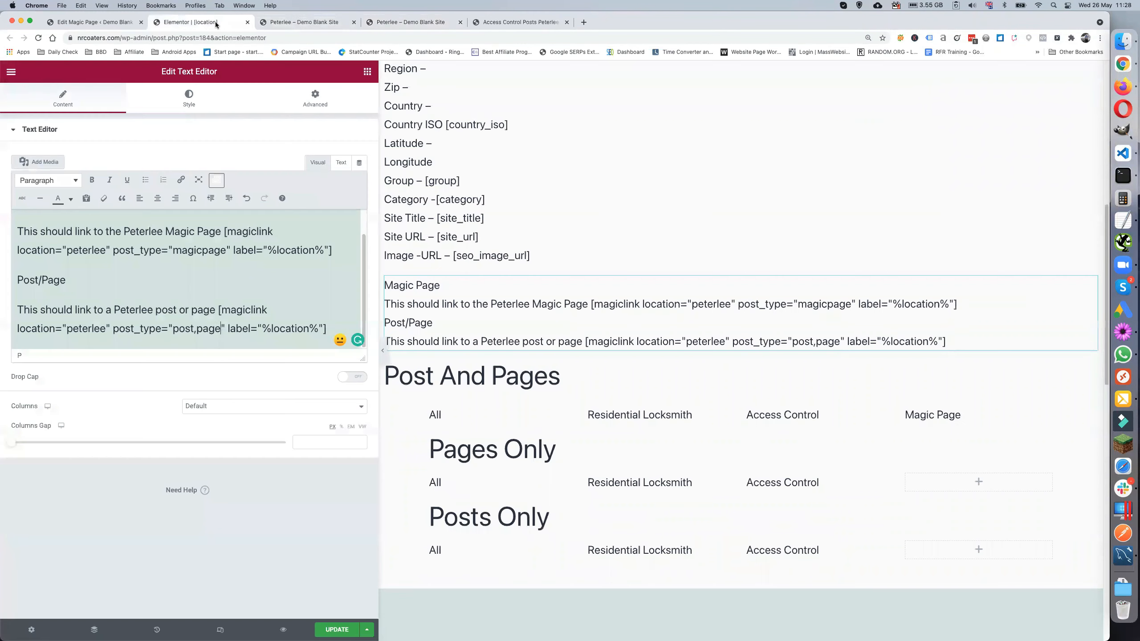
pyautogui.click(104, 22)
pyautogui.scroll(-3, 896, 417)
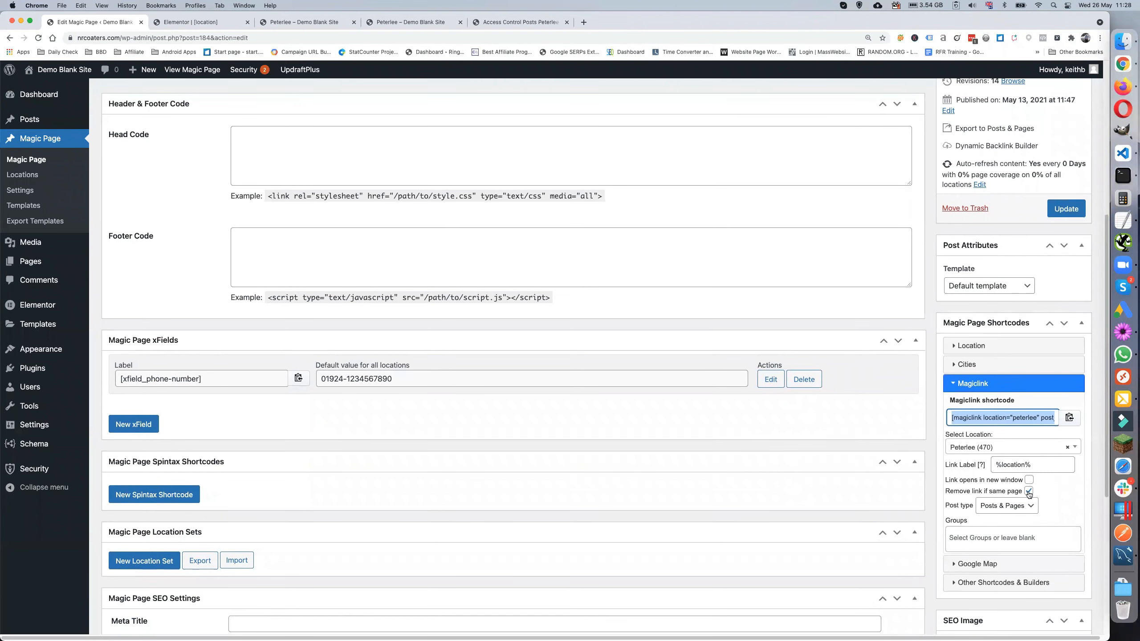
# Paste the Magiclink shortcode with remove_if_same_page="true" on a new line below the Post/Page link in the [location] Elementor editor.
pyautogui.click(200, 21)
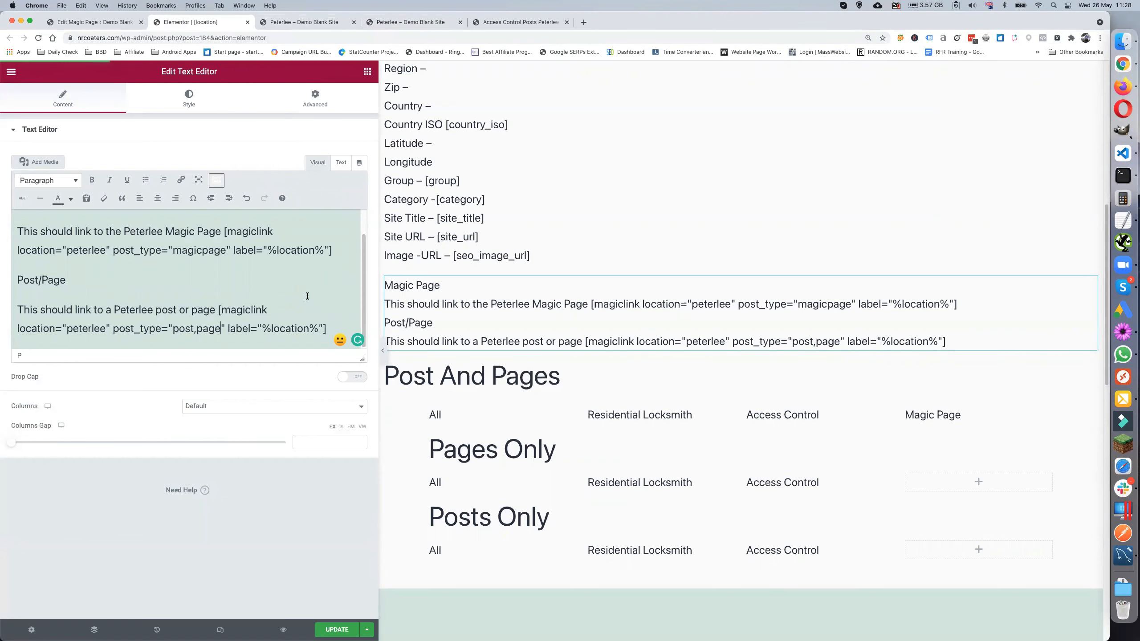
pyautogui.click(333, 327)
pyautogui.press('Return')
pyautogui.press('Return')
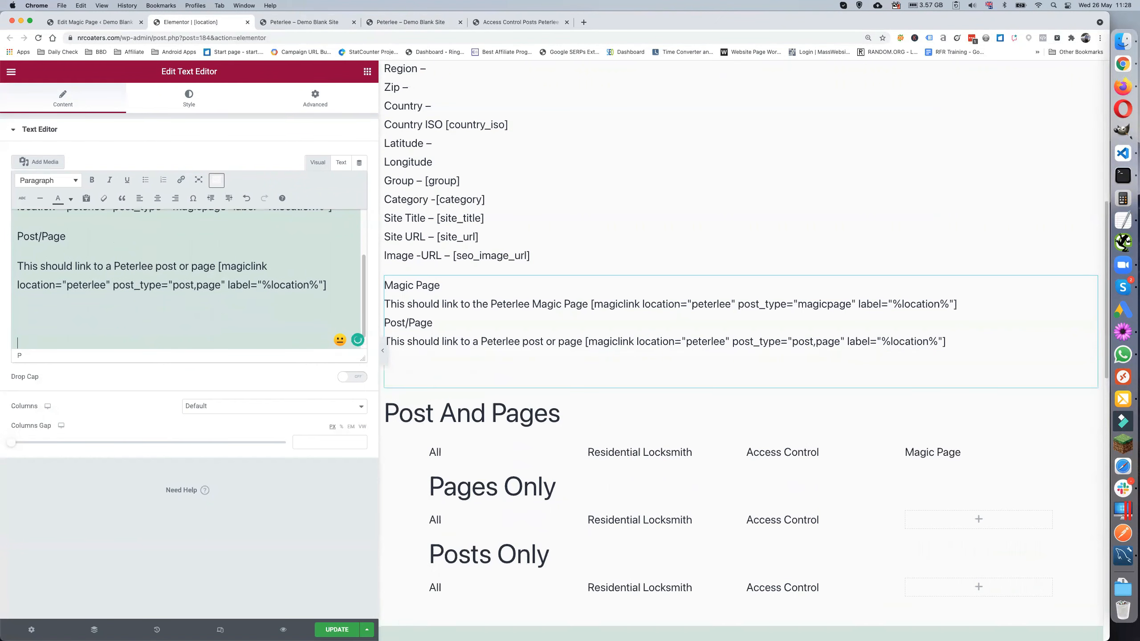
pyautogui.write('[magiclink location="peterlee" post_type="post,page" remove_if_same_page="true"]')
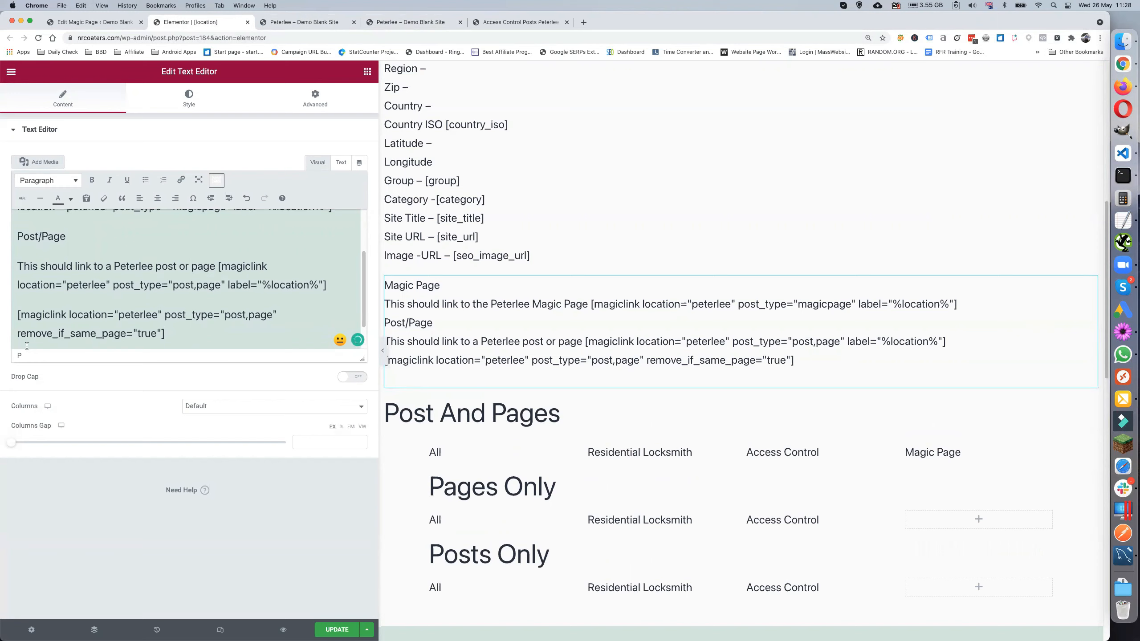
# Copy the remove_if_same_page="true" attribute and open the Access Control Peterlee post for editing in Elementor.
pyautogui.moveTo(17, 333); pyautogui.dragTo(161, 336)
pyautogui.press('super+c')
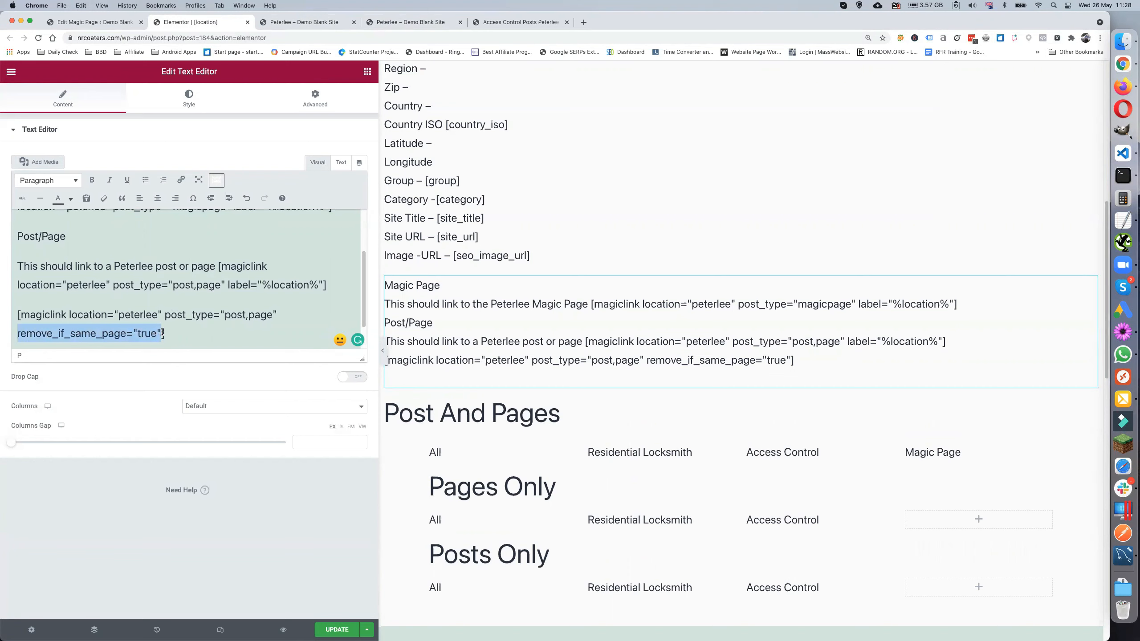
pyautogui.scroll(3, 173, 314)
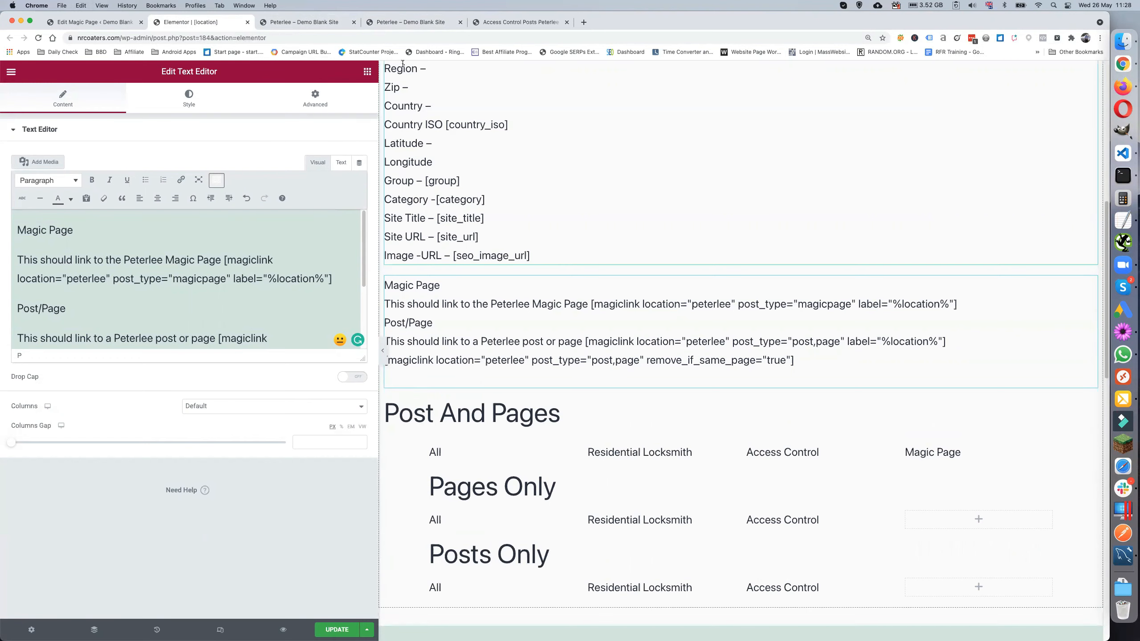
pyautogui.click(499, 22)
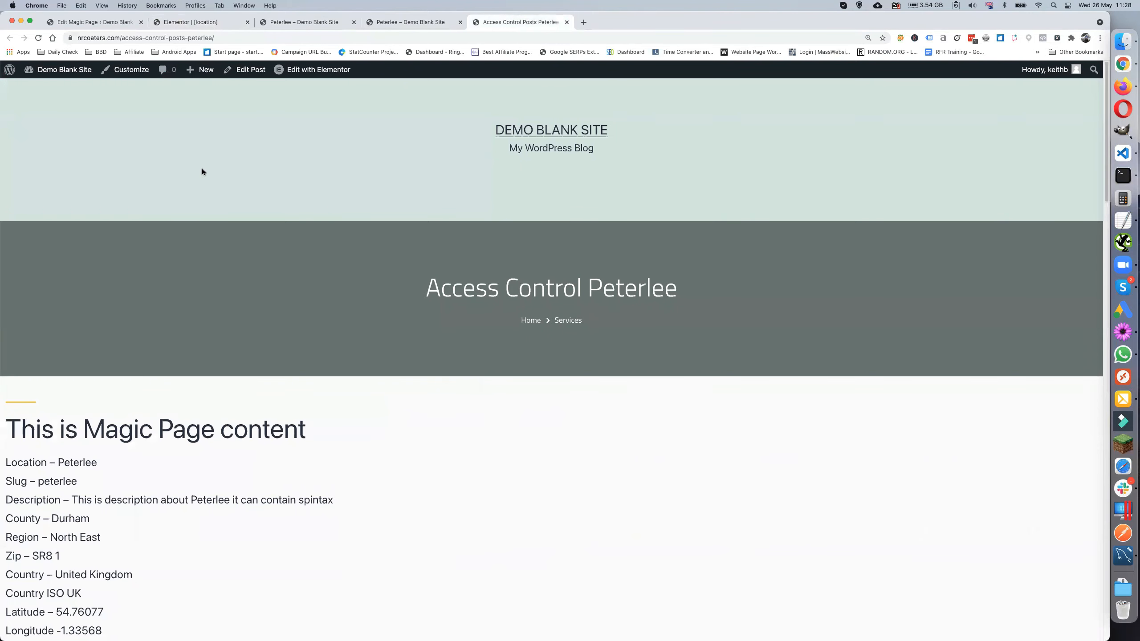
pyautogui.click(251, 71)
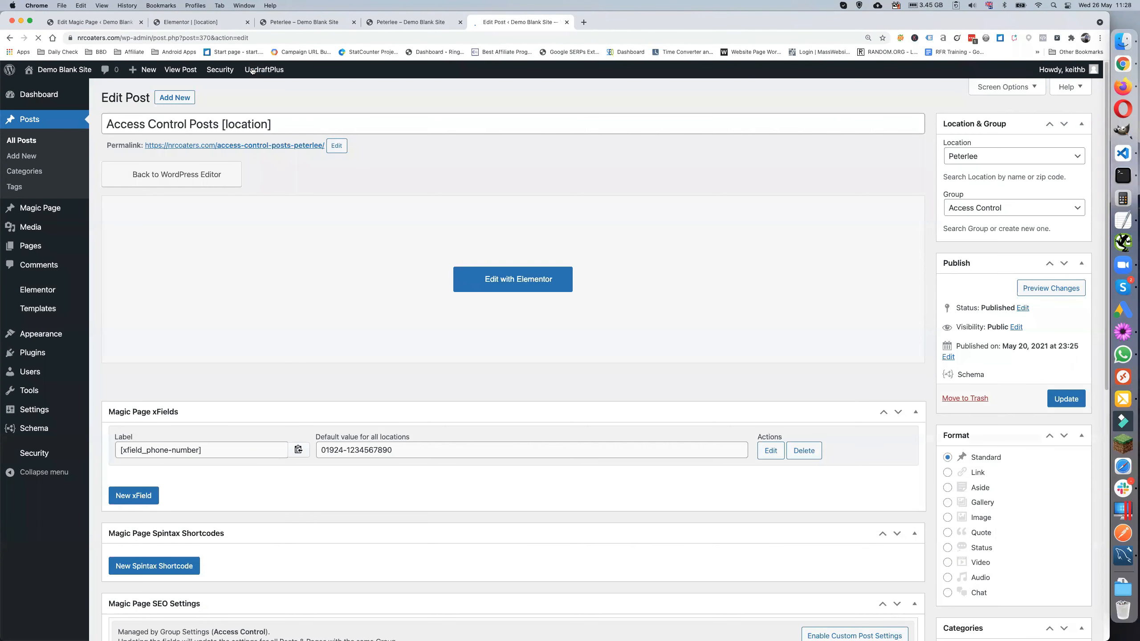
pyautogui.click(521, 285)
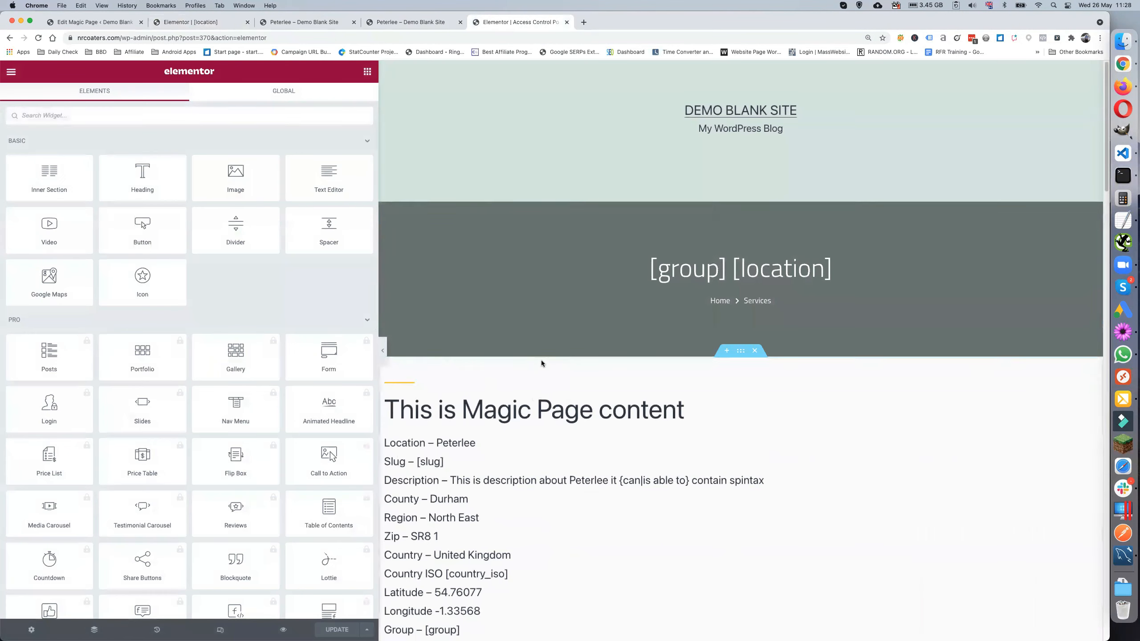
# Insert remove_if_same_page="true" after location="peterlee" in the Post/Page Magiclink shortcode of the post's Peterlee links text block.
pyautogui.scroll(-9, 541, 360)
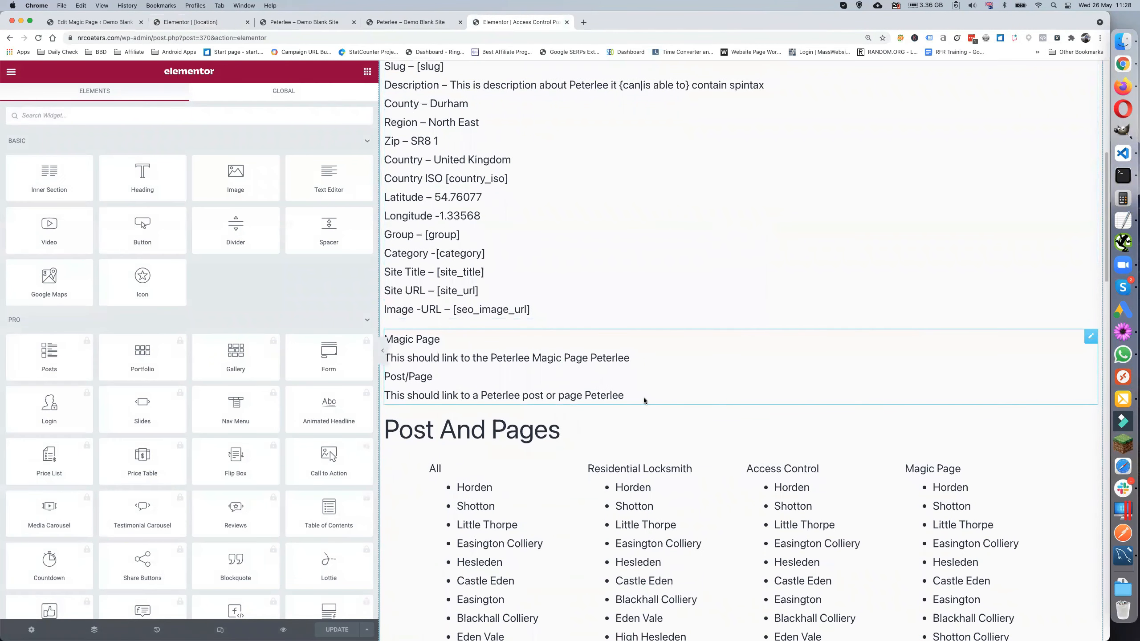
pyautogui.click(635, 395)
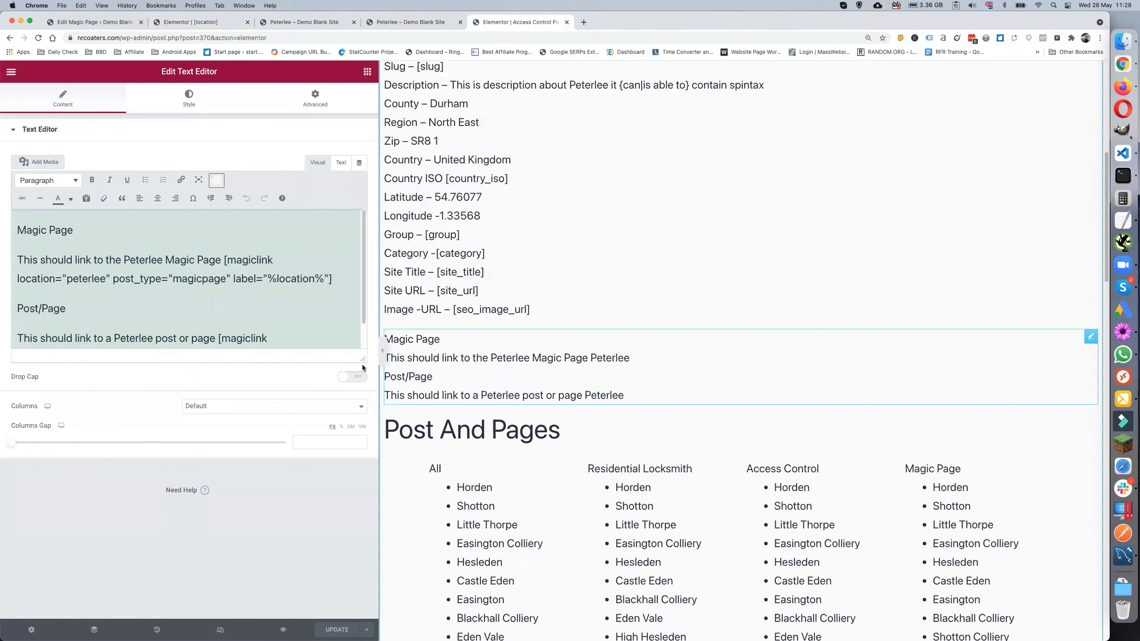
pyautogui.scroll(-1, 287, 305)
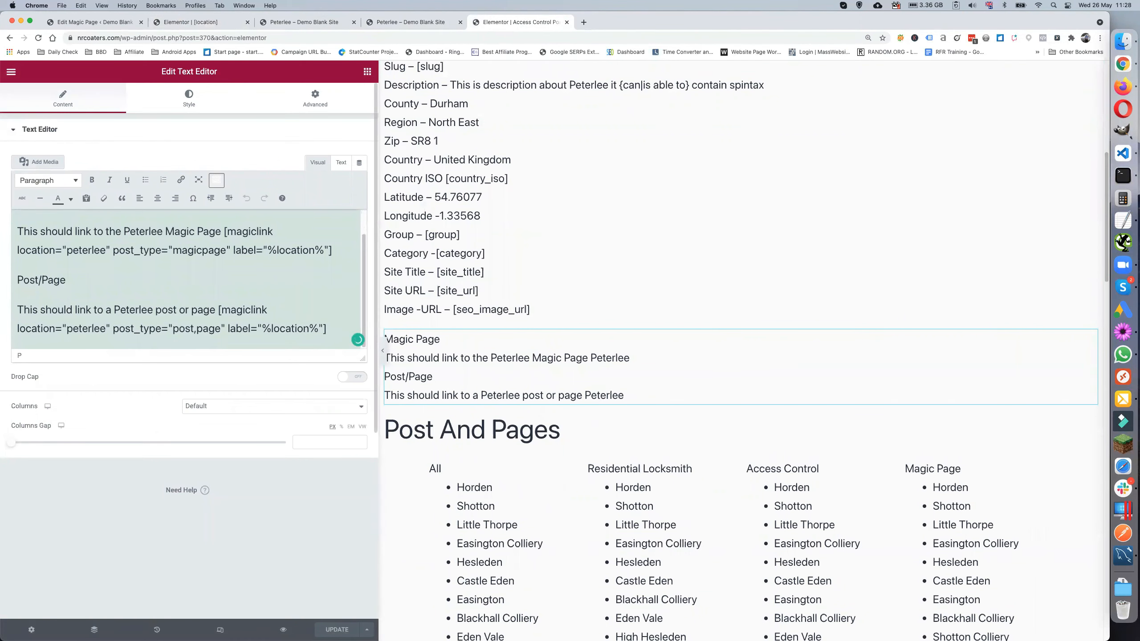
pyautogui.press('Return')
pyautogui.press('Return')
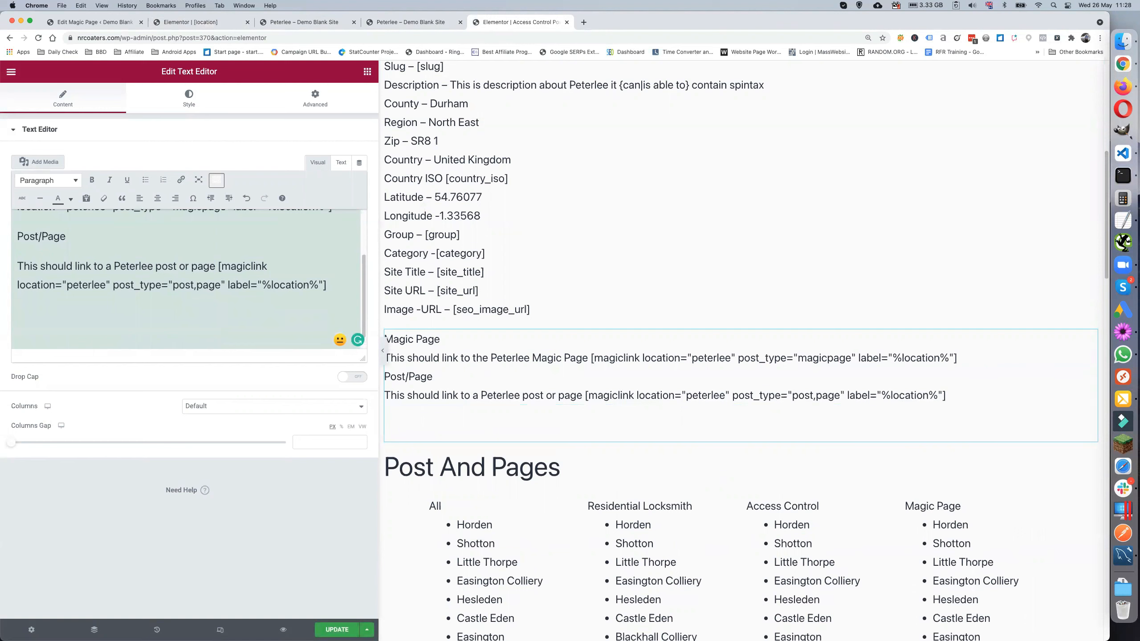
pyautogui.press('super+v')
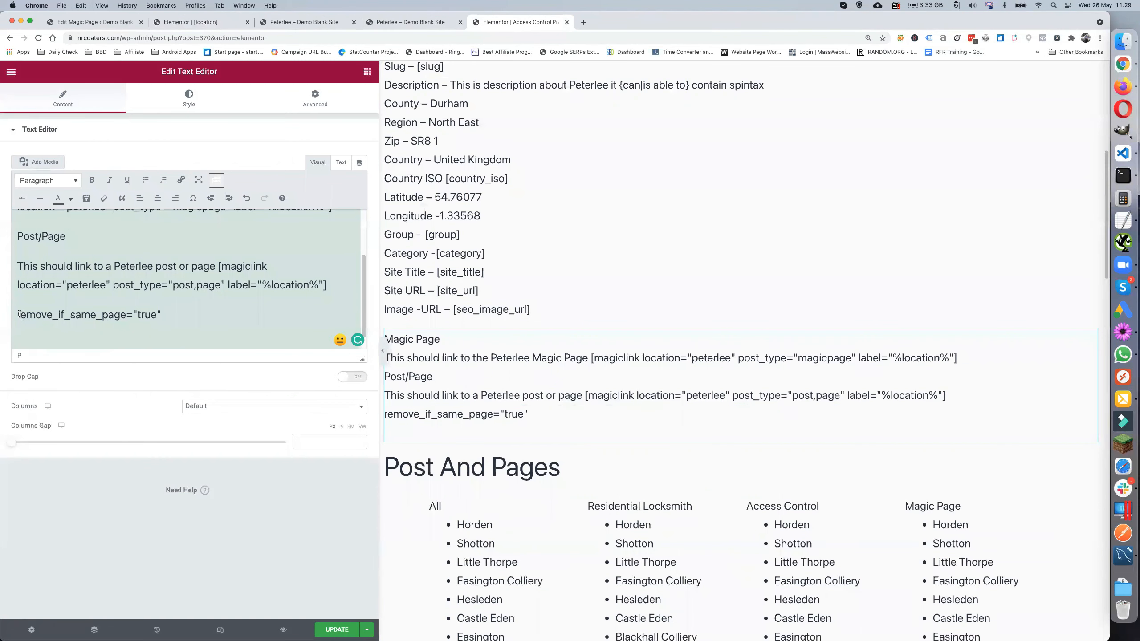
pyautogui.moveTo(20, 315); pyautogui.dragTo(164, 316)
pyautogui.press('super+c')
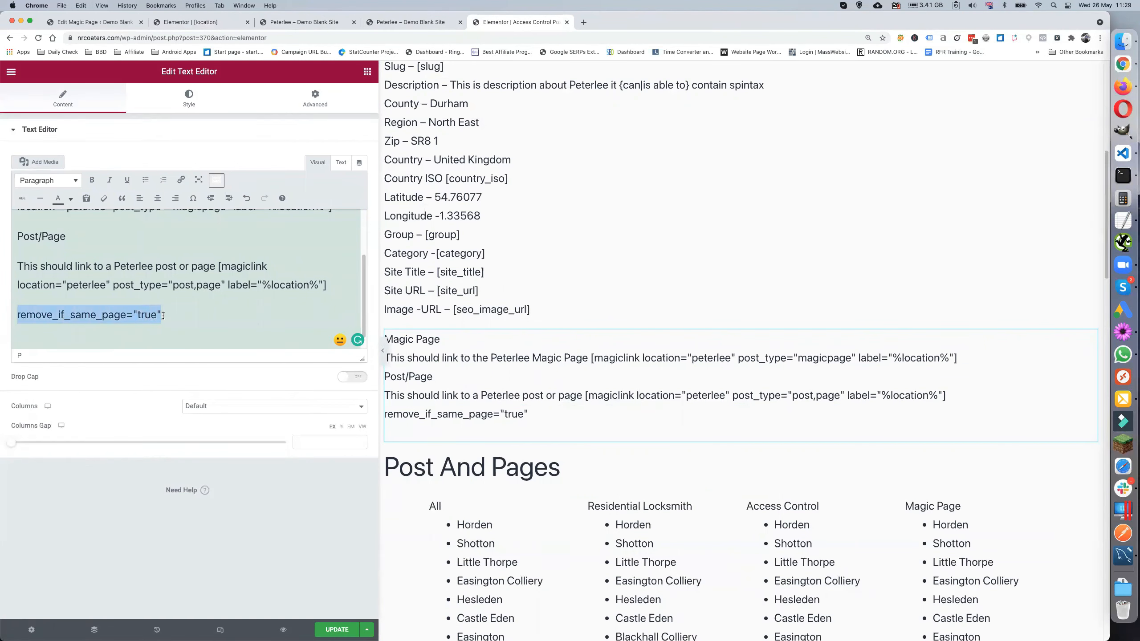
pyautogui.press('BackSpace')
pyautogui.click(112, 288)
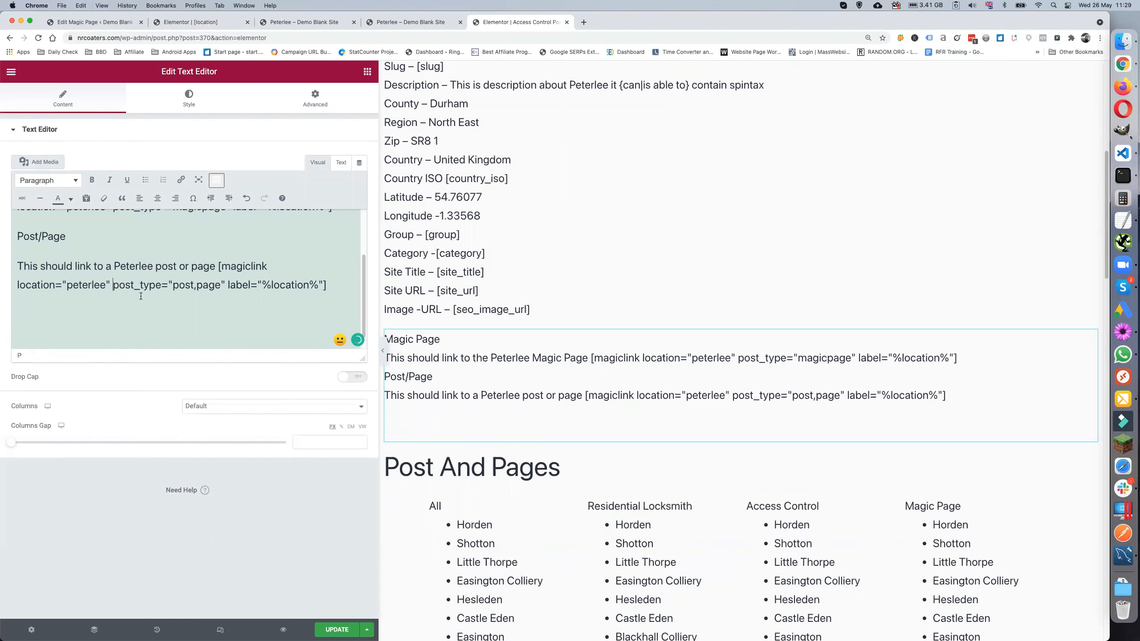
pyautogui.press('super+v')
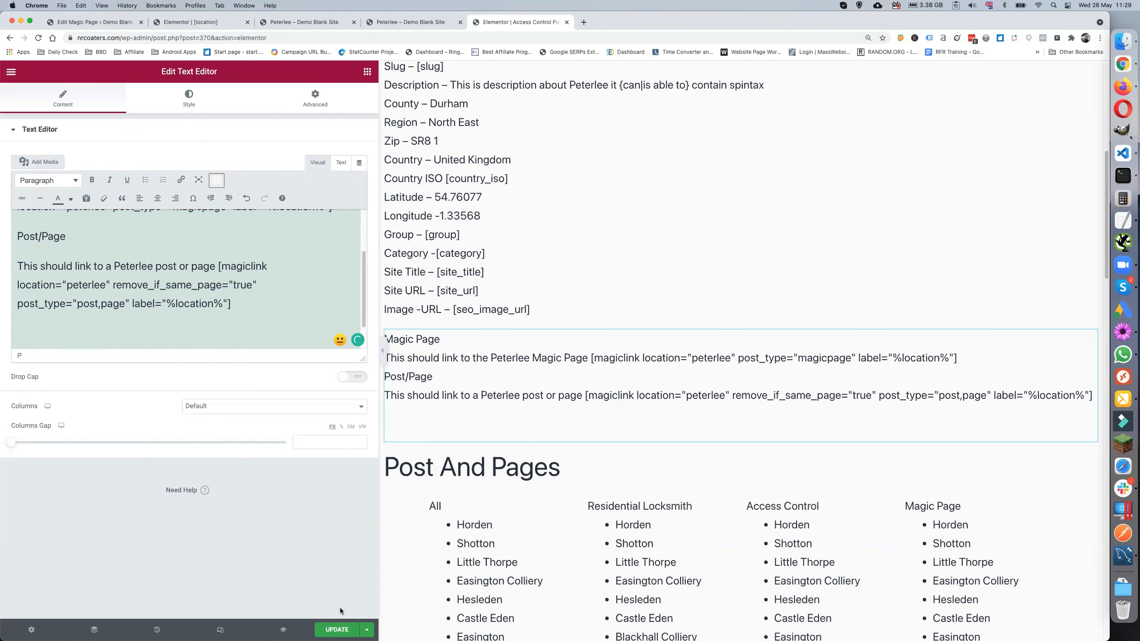
# Update the Access Control Peterlee post and preview it, examining the Magic Page and Post/Page lines.
pyautogui.click(336, 630)
pyautogui.click(284, 631)
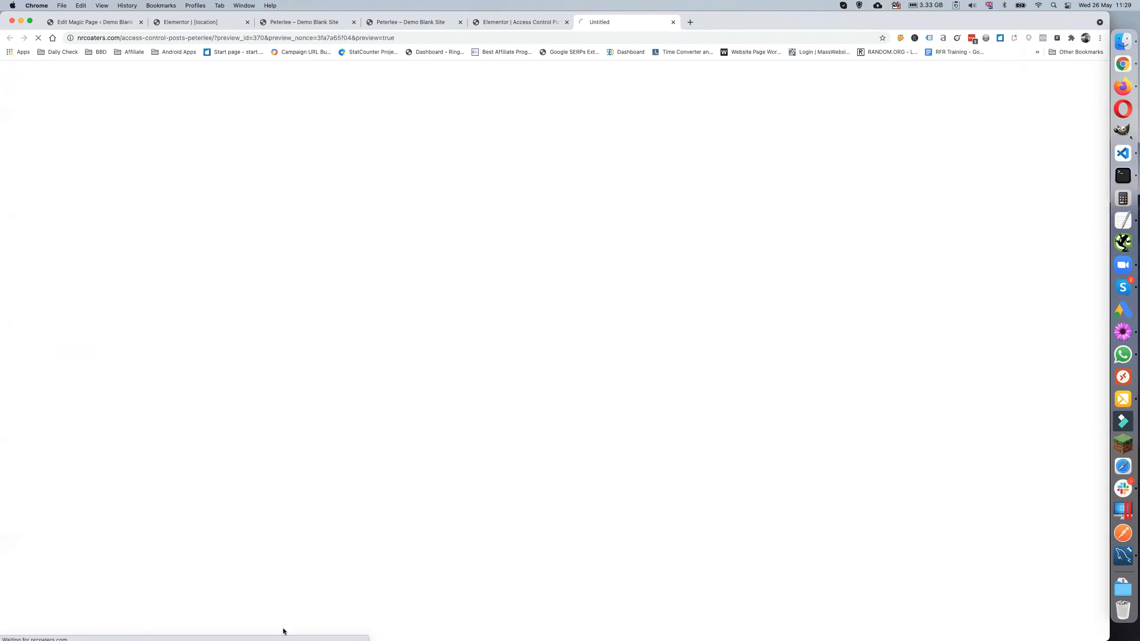
pyautogui.scroll(-8, 395, 392)
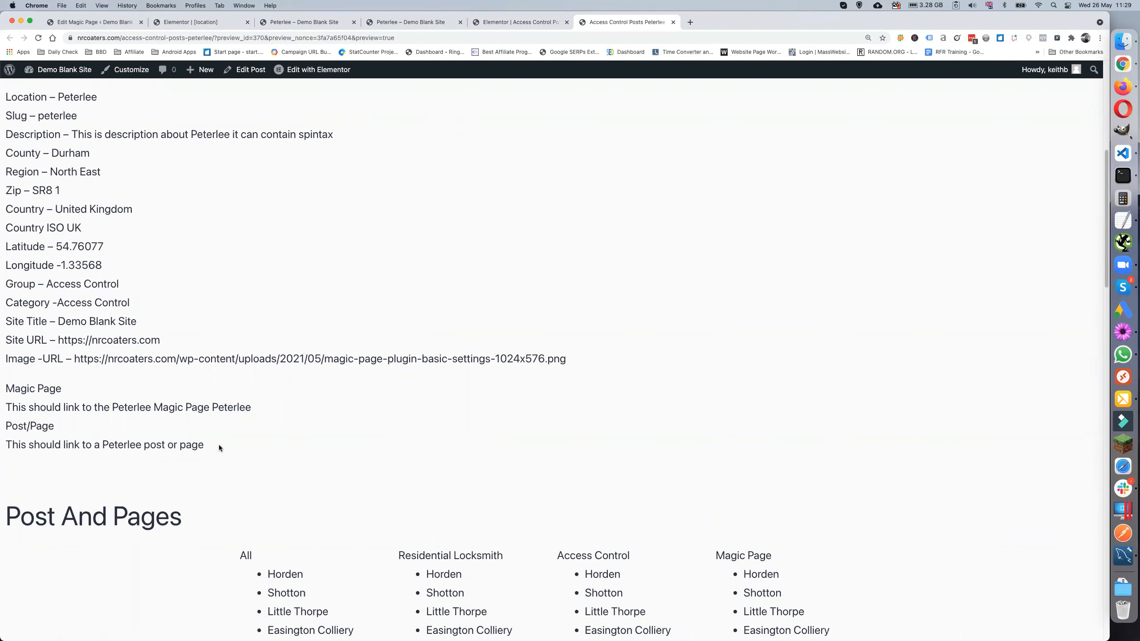
pyautogui.scroll(-3, 219, 444)
pyautogui.scroll(2, 220, 445)
pyautogui.scroll(5, 221, 445)
pyautogui.scroll(-9, 221, 445)
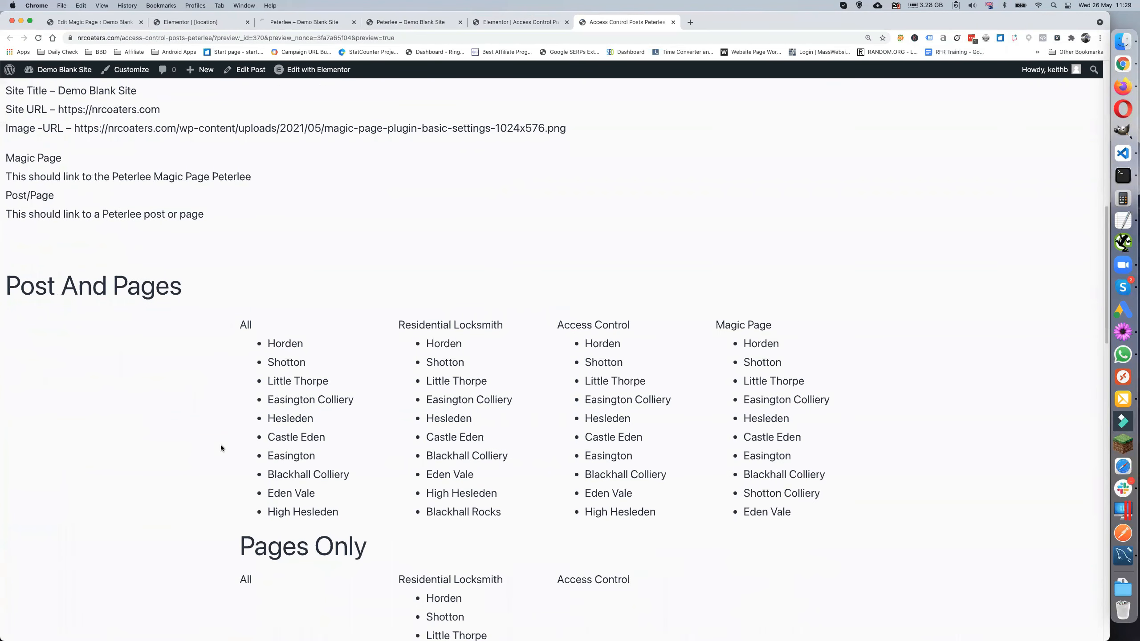
# Follow the Horden link in the Access Control list, check its Peterlee Post/Page link, and return to the Peterlee preview.
pyautogui.click(600, 343)
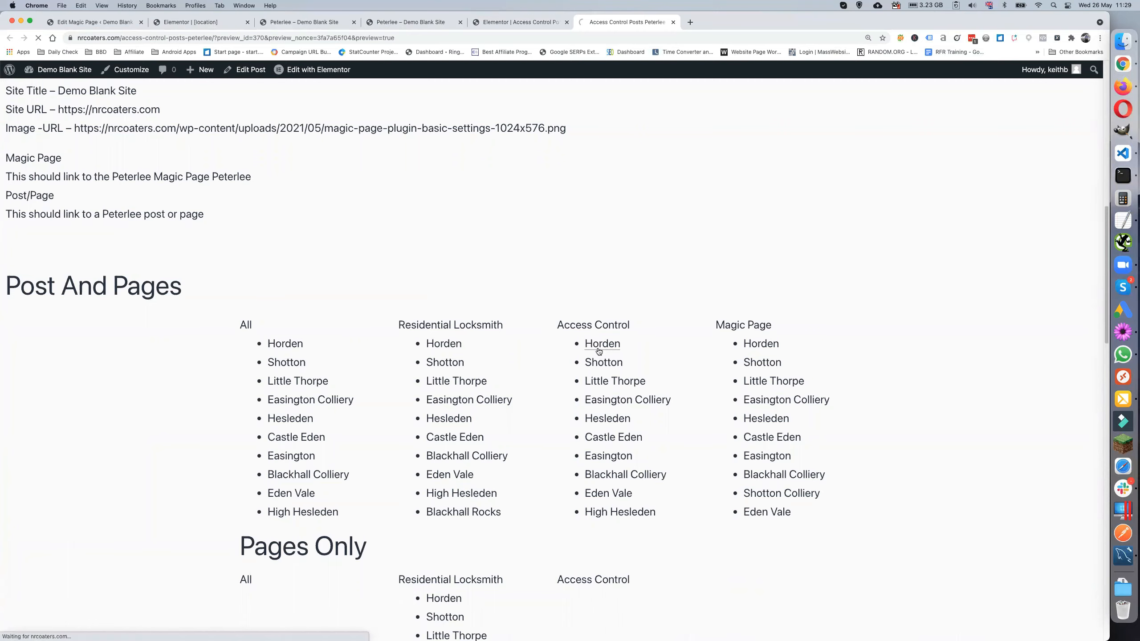
pyautogui.scroll(-10, 329, 312)
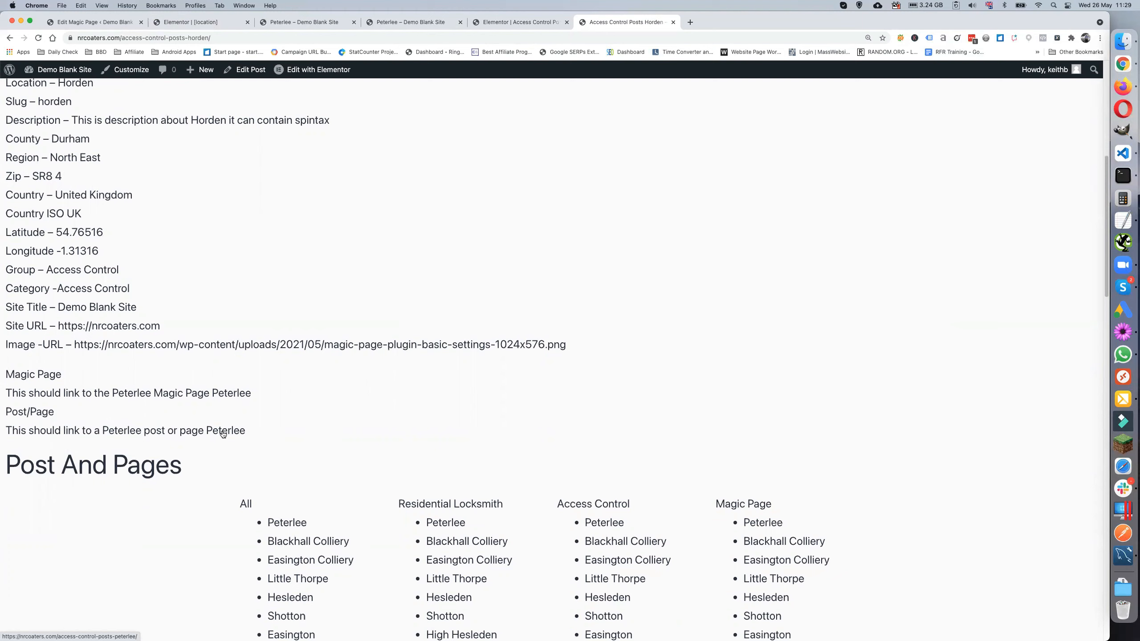
pyautogui.click(503, 23)
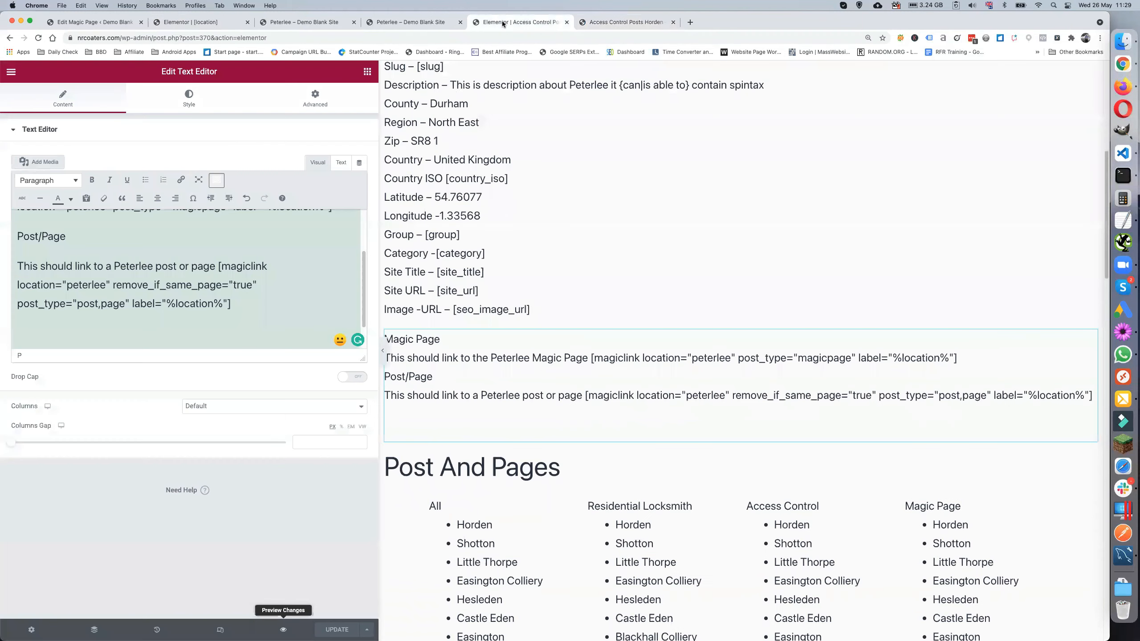
pyautogui.click(613, 23)
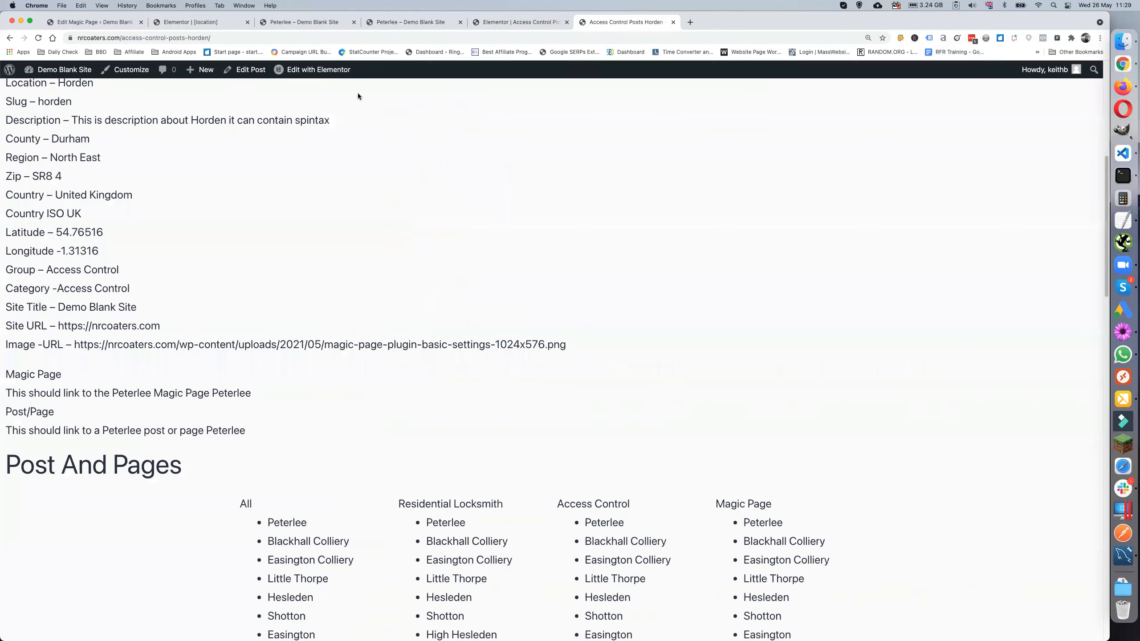
pyautogui.click(9, 38)
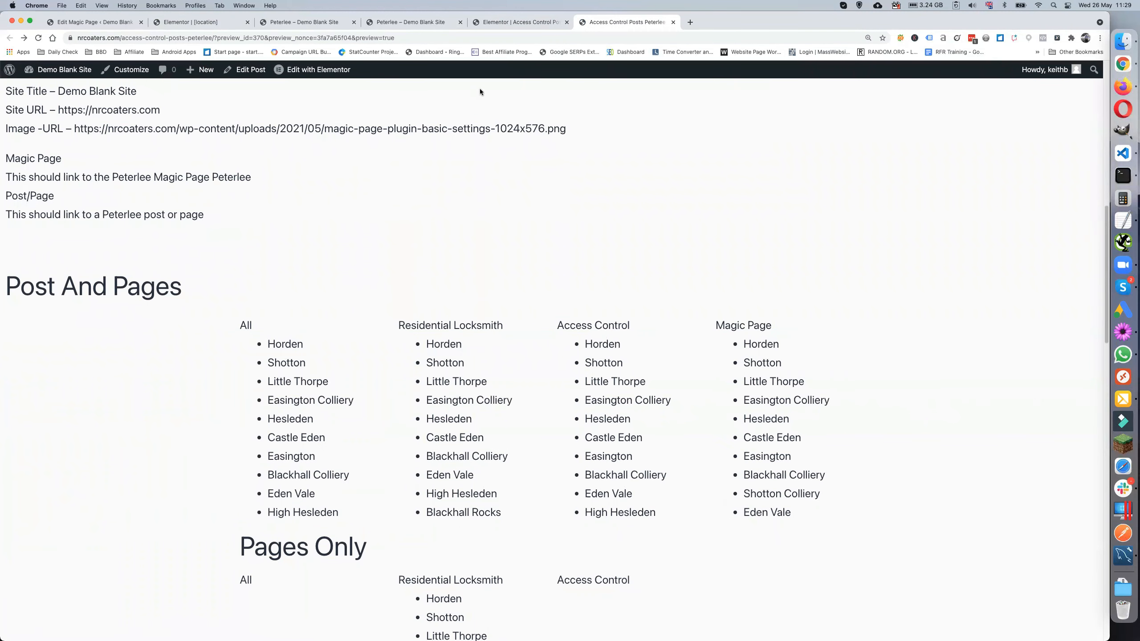
# Recheck the edited shortcode in Elementor, and open Shotton from the preview's Access Control list to examine its Peterlee links.
pyautogui.click(515, 25)
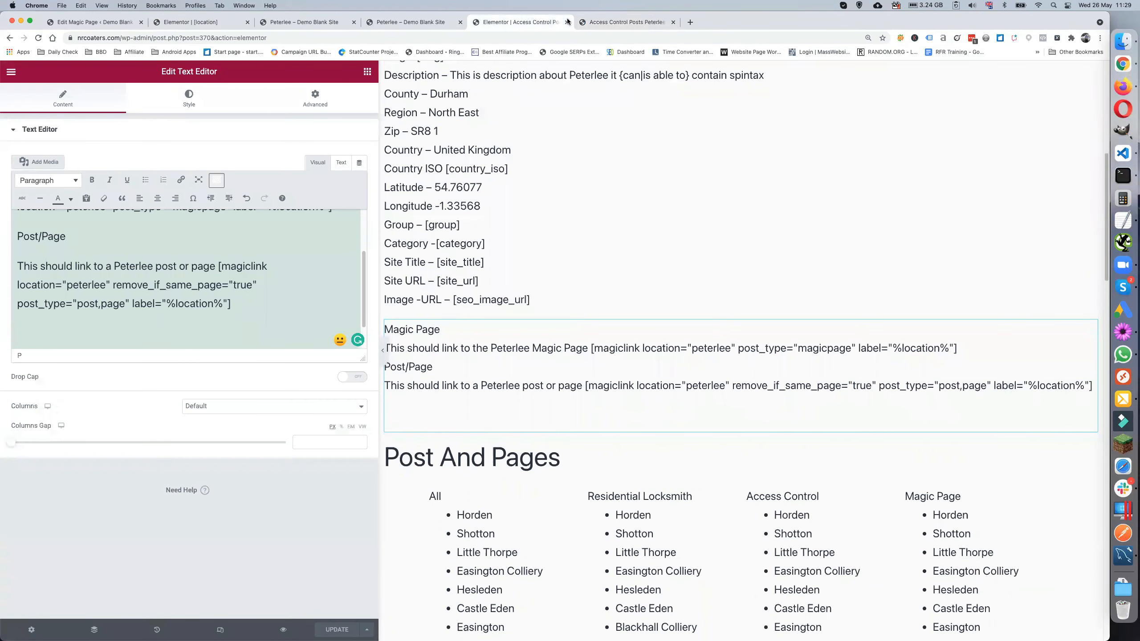
pyautogui.click(596, 25)
pyautogui.click(607, 364)
pyautogui.scroll(-10, 427, 343)
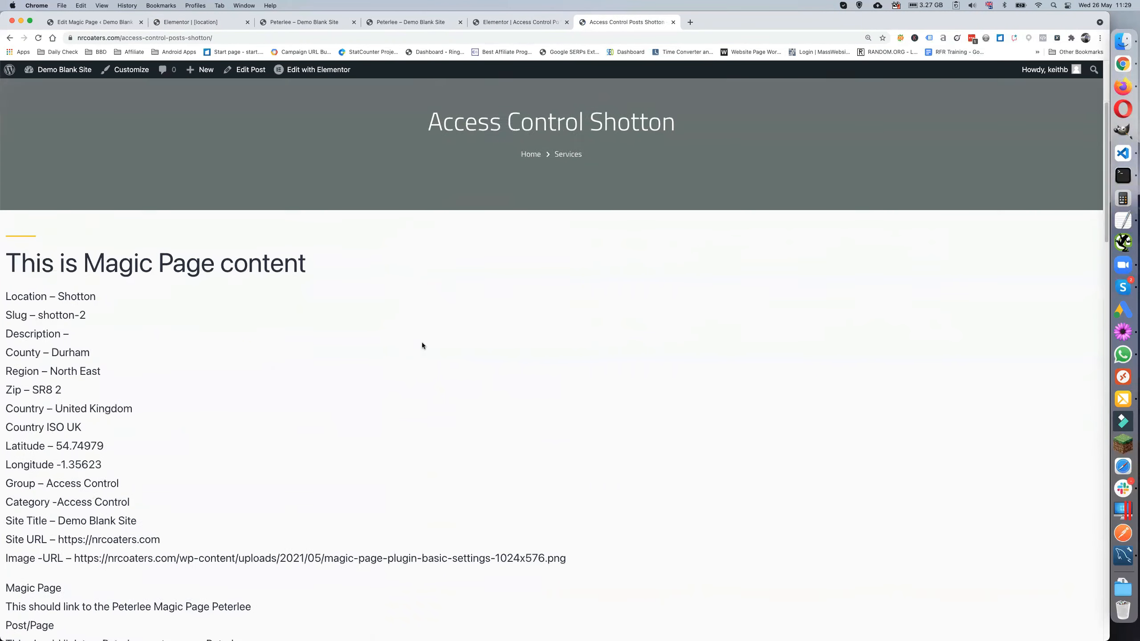